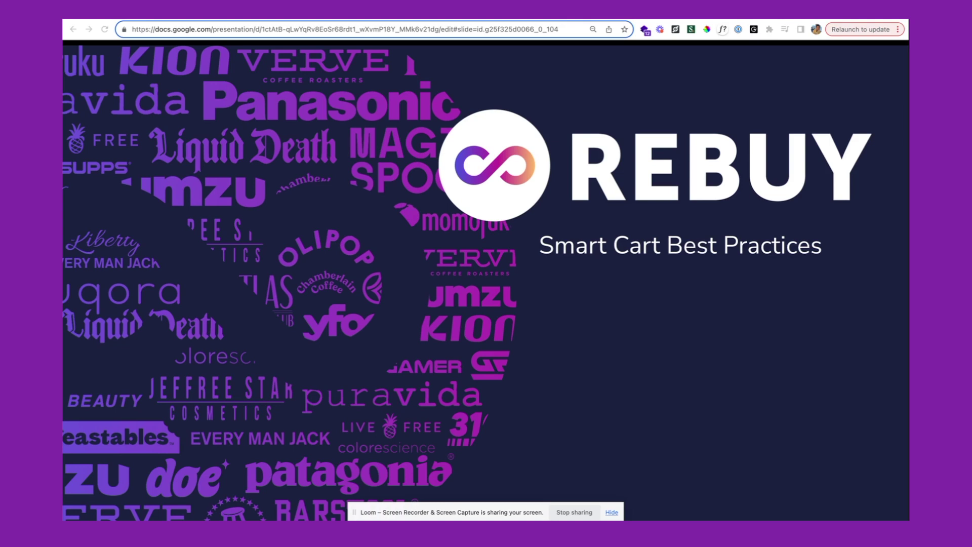
Advance from the Rebuy title slide to the 'Today's video' agenda slide
key("Right")
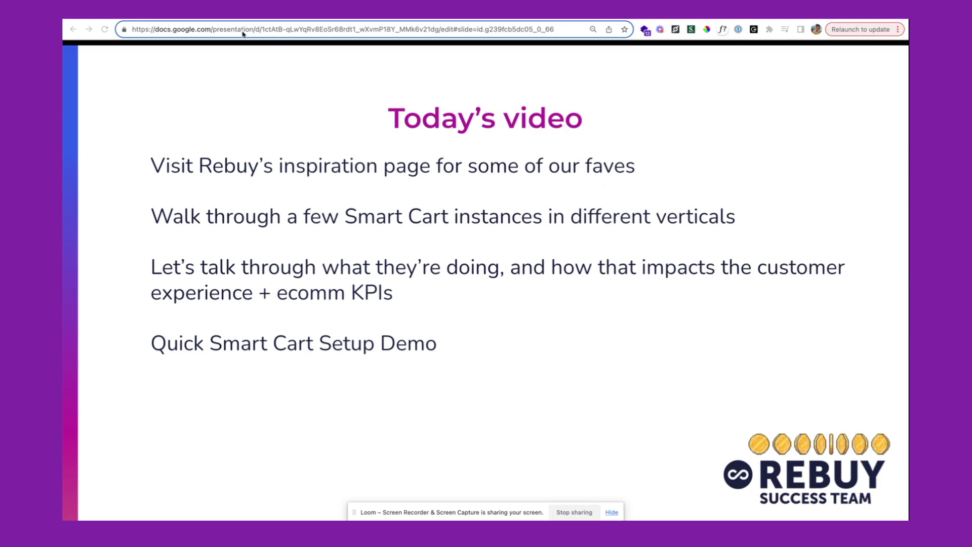
Bring up rebuyengine.com's Smart Cart inspiration page and scroll through the case-study cards and back
key("ctrl+Tab")
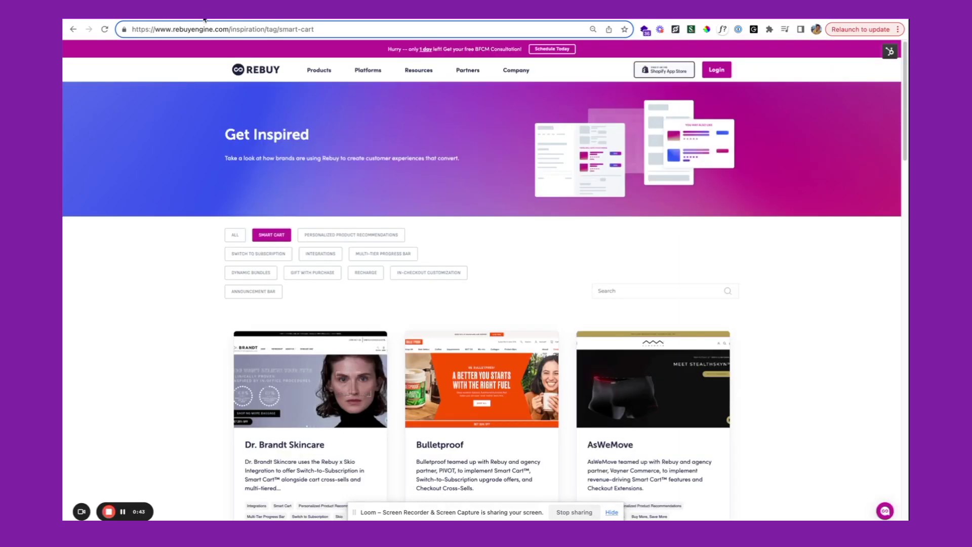
left_click(320, 70)
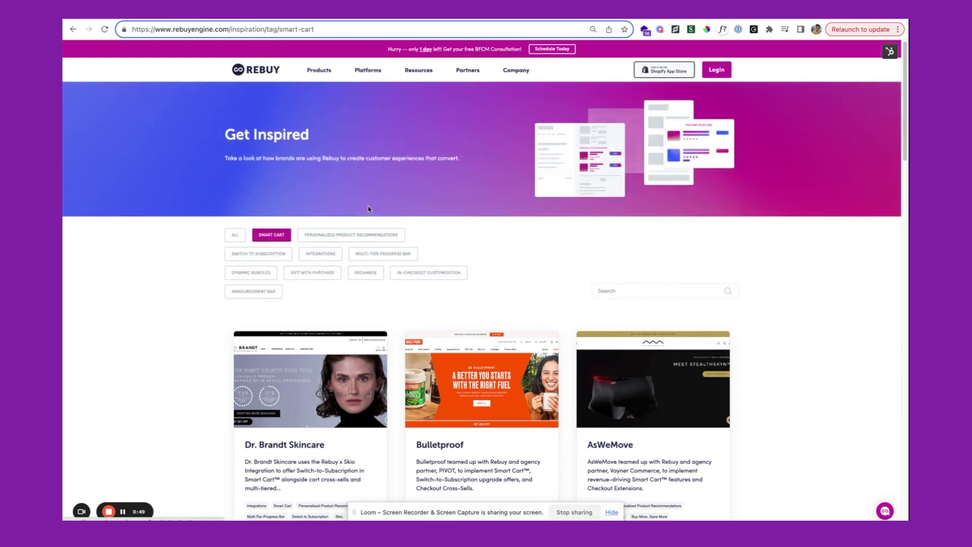
scroll(385, 233, "down", 3)
scroll(529, 340, "down", 5)
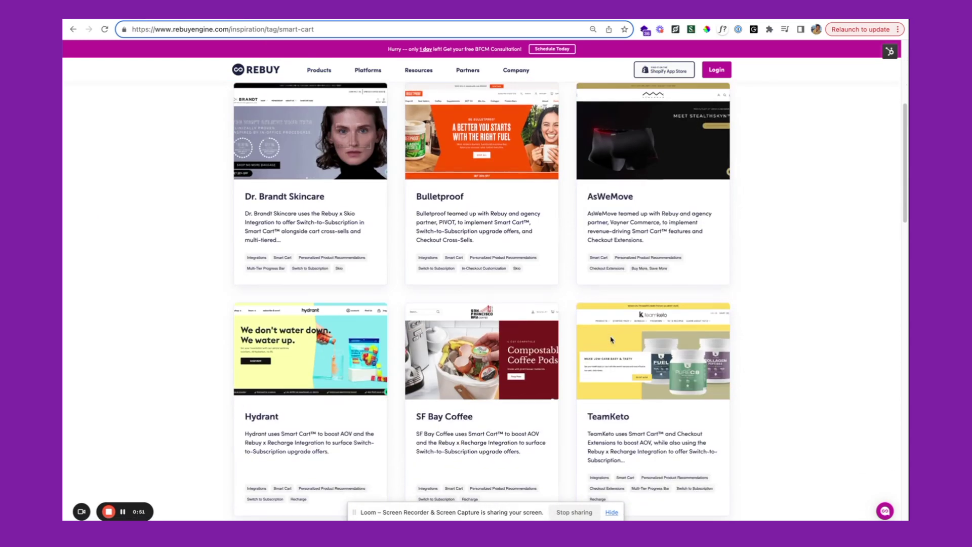
scroll(612, 340, "down", 9)
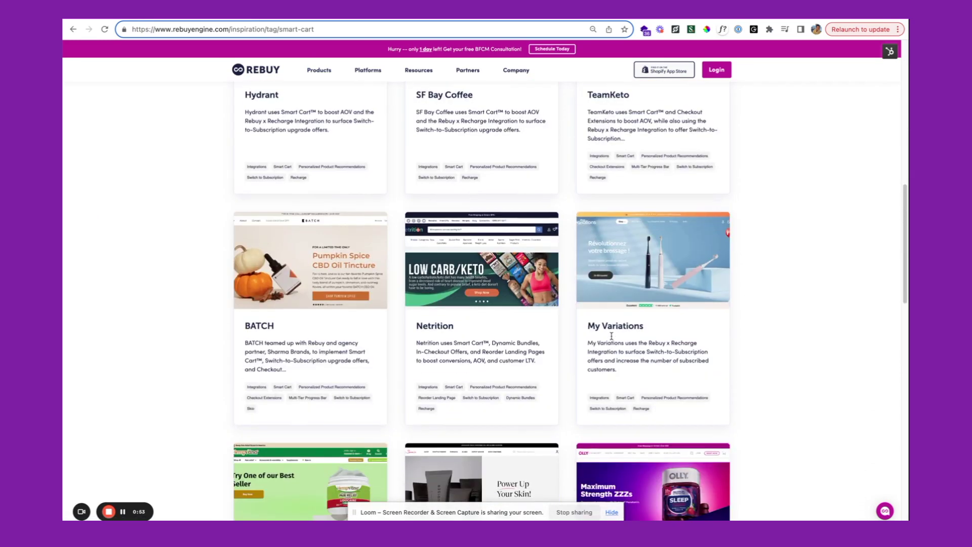
scroll(720, 344, "down", 4)
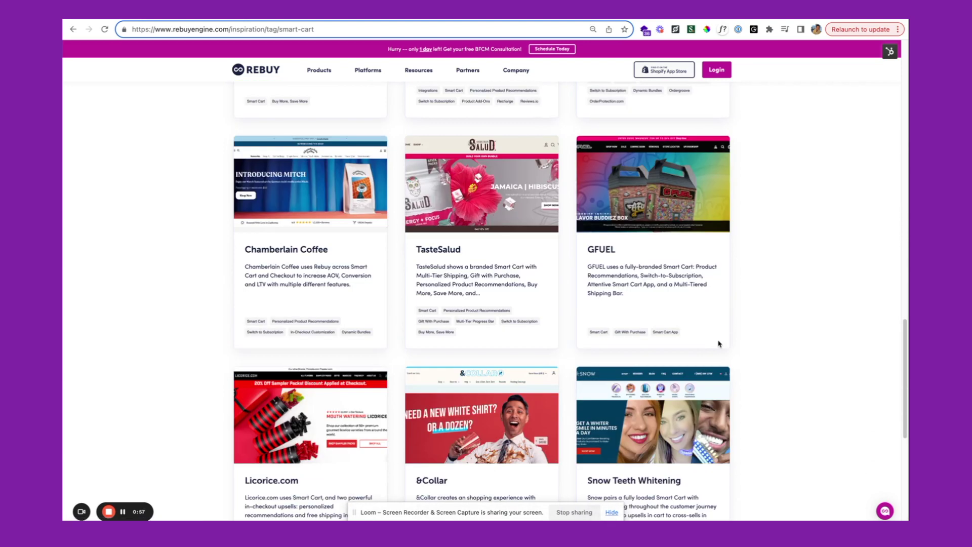
scroll(720, 344, "down", 3)
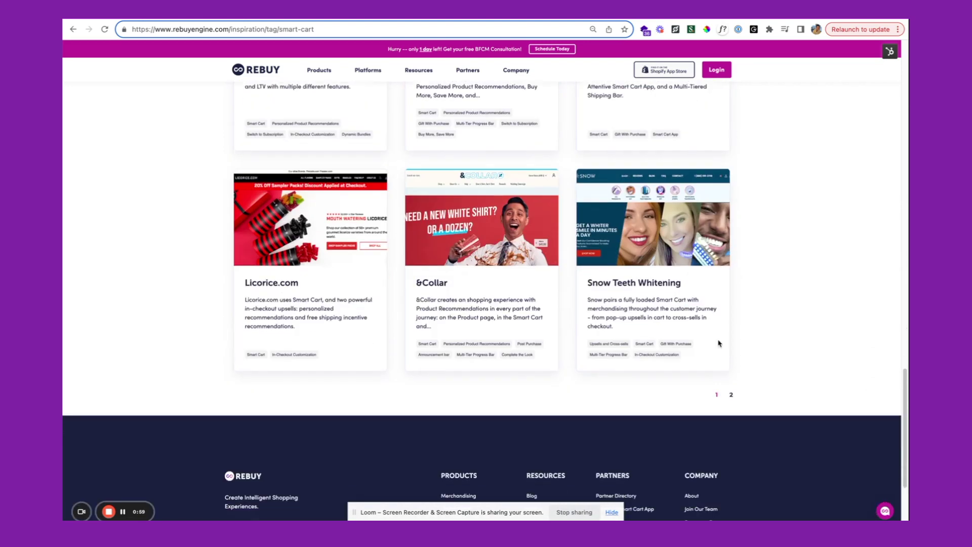
scroll(720, 344, "up", 8)
scroll(720, 344, "up", 15)
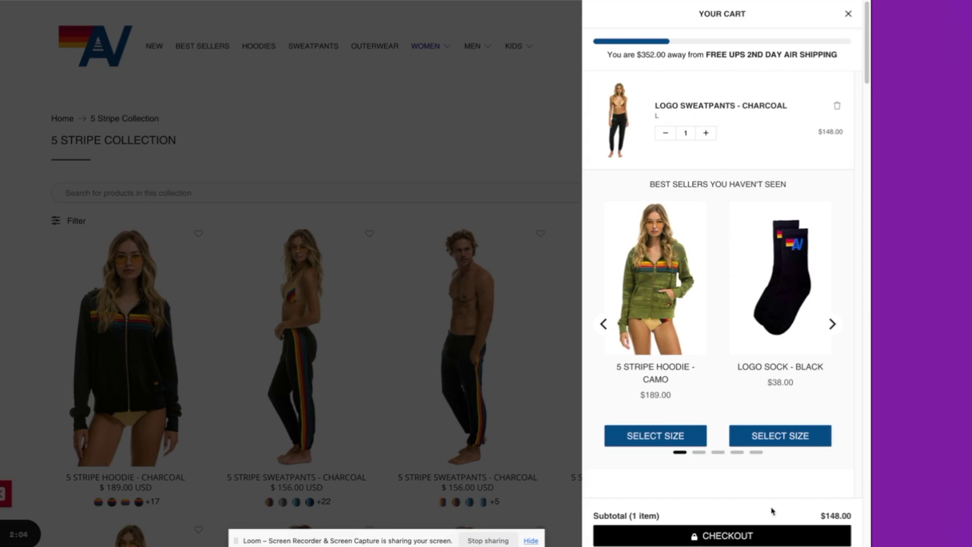
Add the Black Bolt Vintage Nylon Trucker Hat from the best-seller carousel to the cart
left_click(832, 323)
left_click(657, 440)
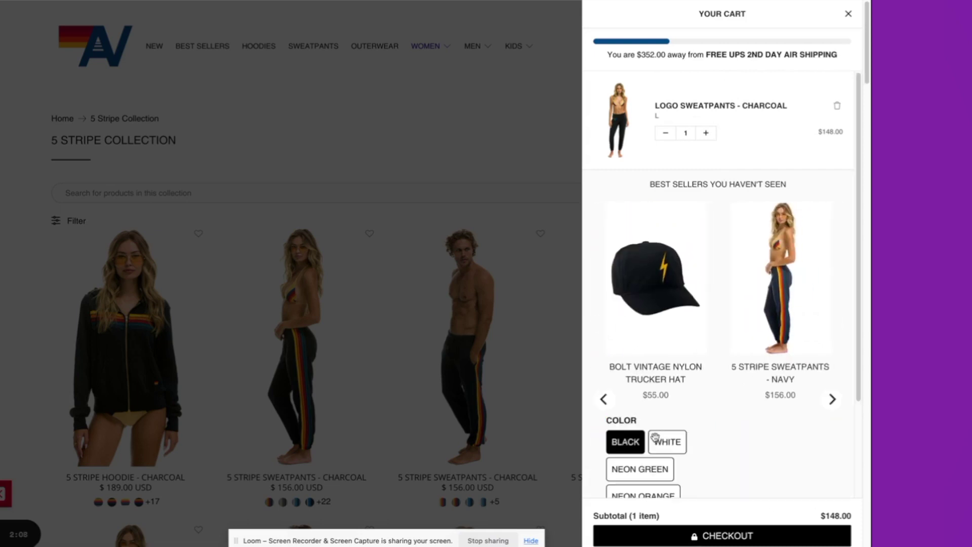
scroll(667, 445, "down", 2)
left_click(657, 464)
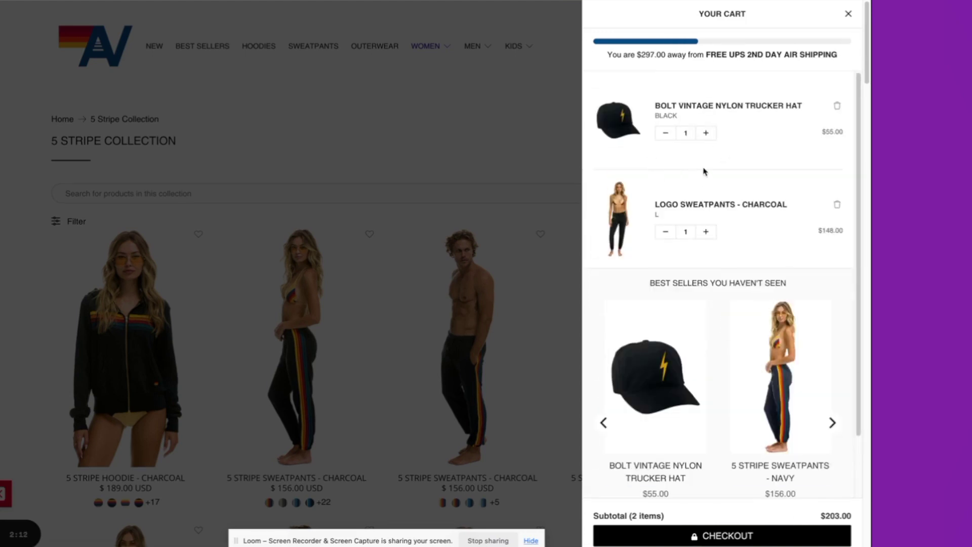
Page through the remaining best-seller suggestions with the subtotal at $203.00
scroll(708, 222, "down", 1)
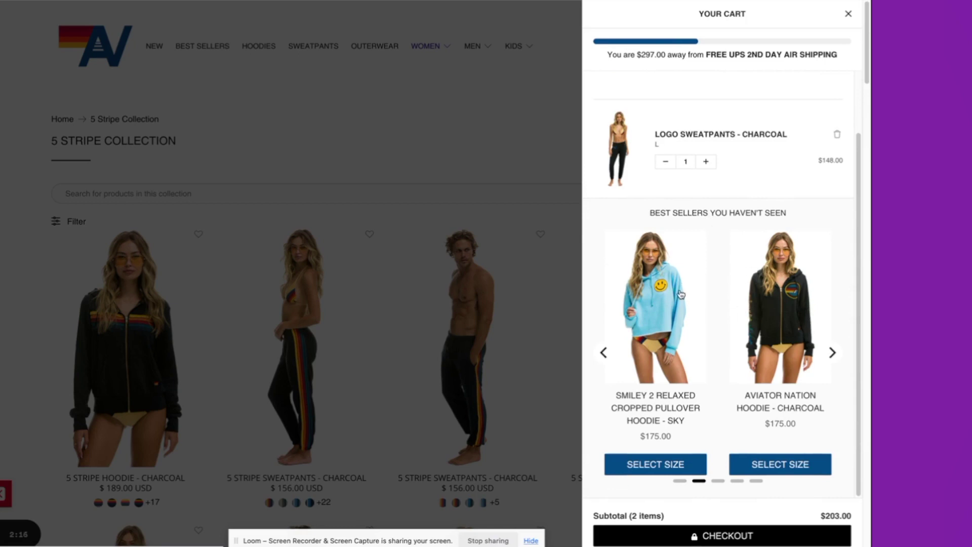
scroll(666, 165, "up", 1)
scroll(722, 288, "down", 1)
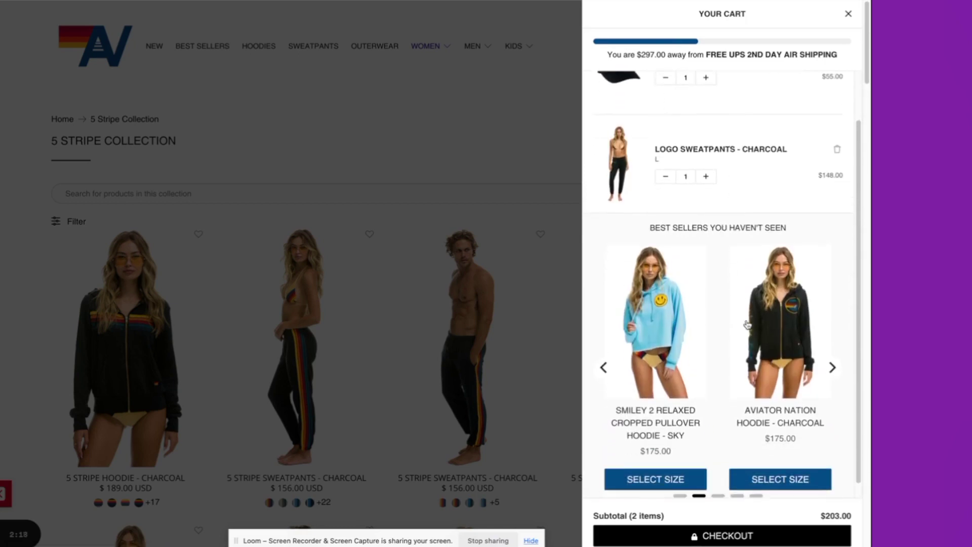
left_click(835, 374)
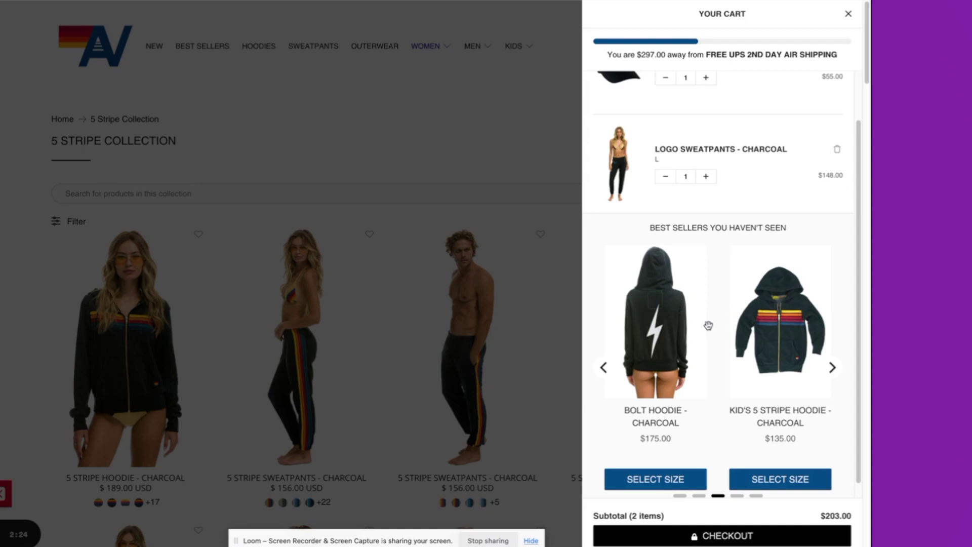
scroll(708, 326, "down", 1)
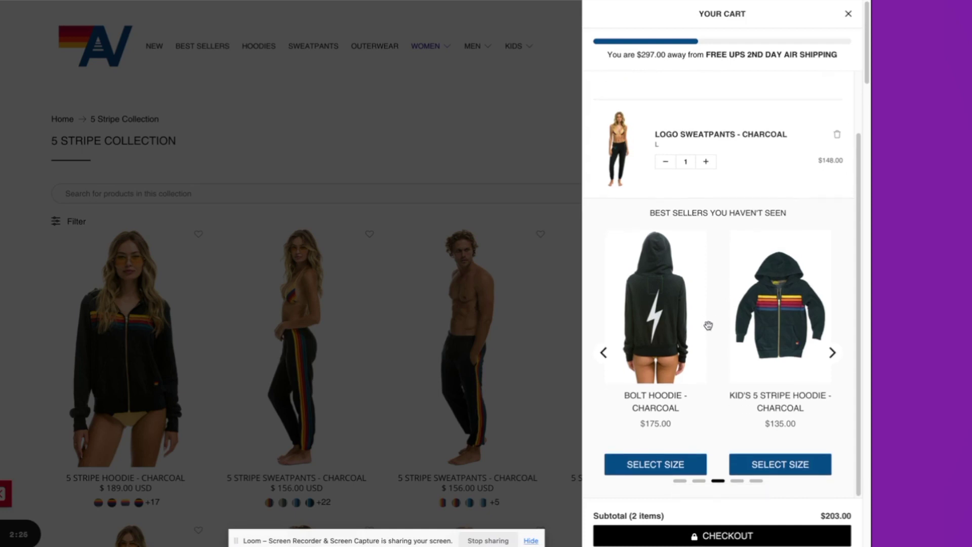
scroll(708, 325, "down", 4)
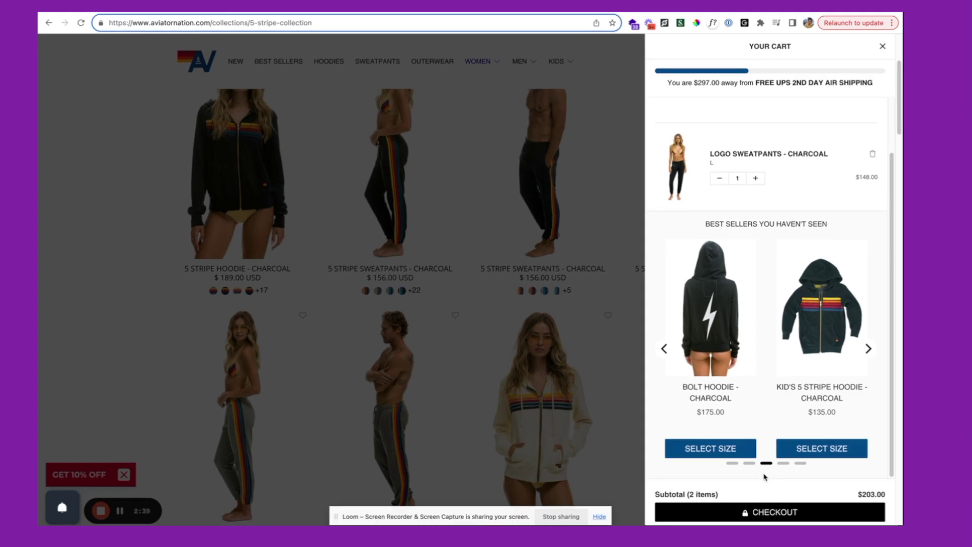
scroll(715, 497, "up", 3)
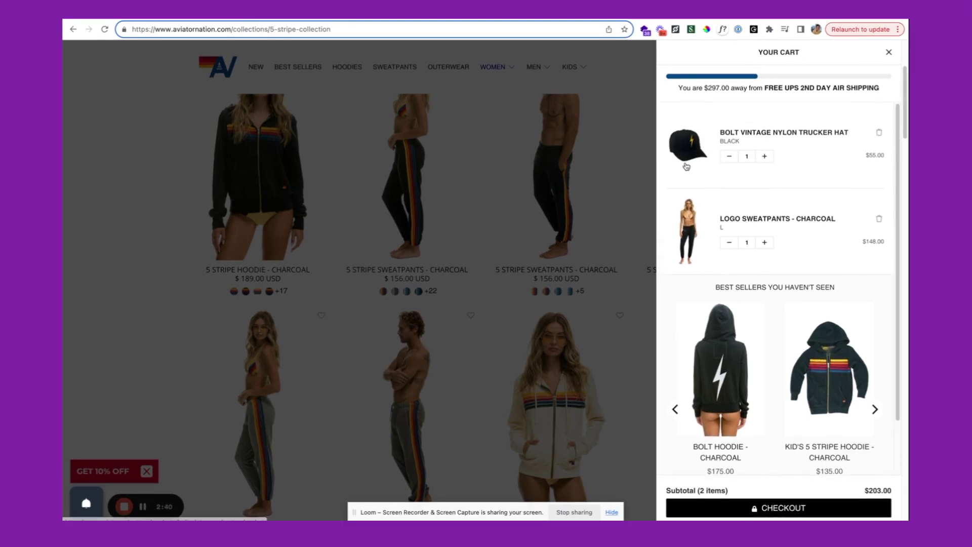
Switch to the Chamberlain Coffee cart and highlight the free shipping reward label
left_click(405, 19)
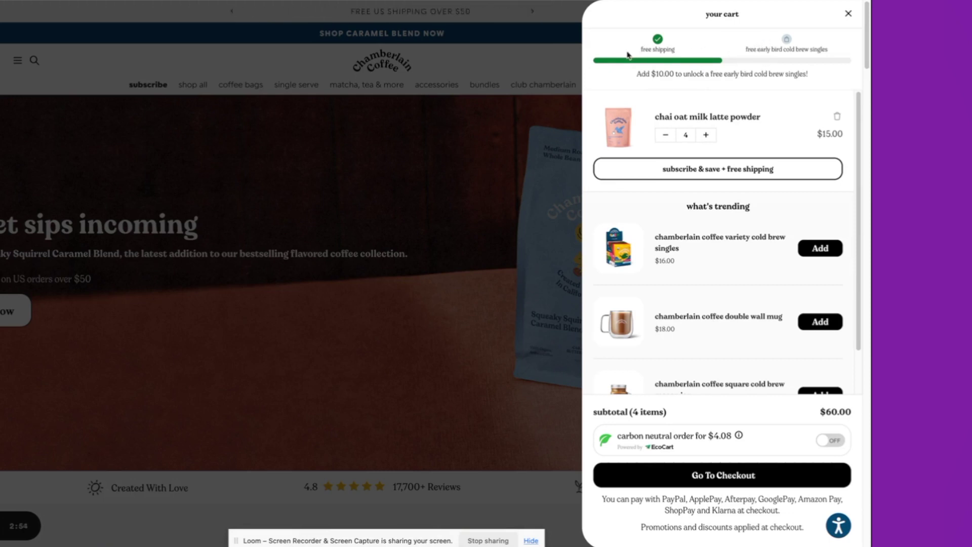
double_click(658, 49)
double_click(647, 49)
Raise the chai oat milk latte powder to 6 on a 21-day subscription
left_click(706, 134)
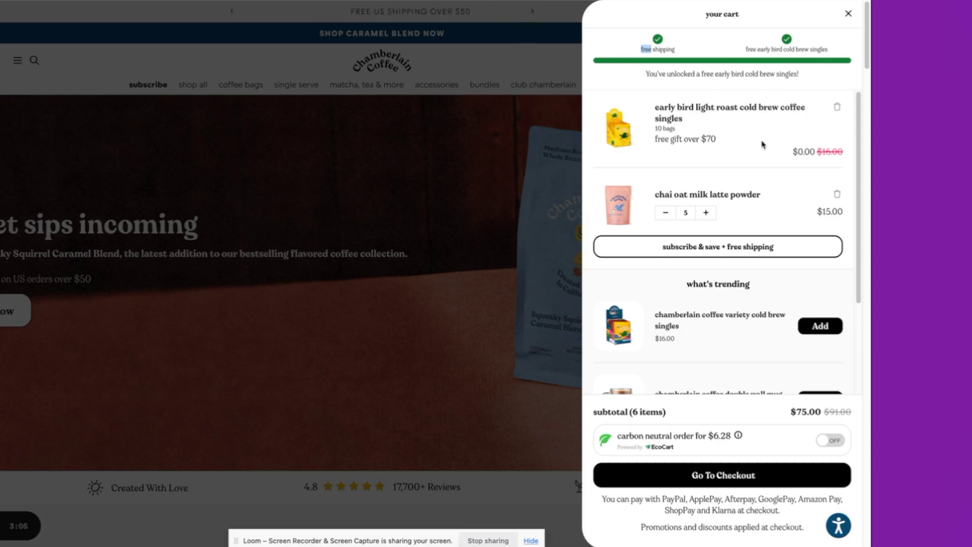
scroll(760, 145, "down", 1)
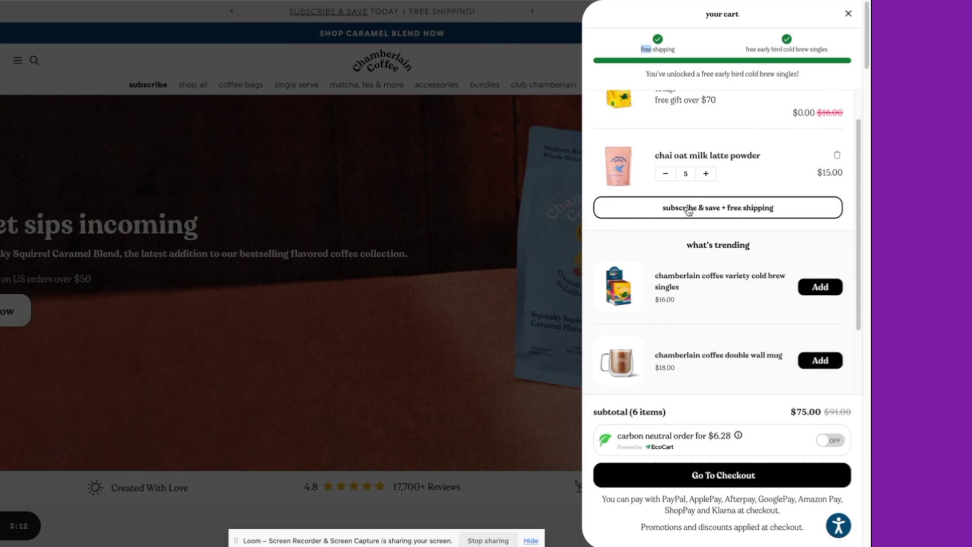
left_click(724, 212)
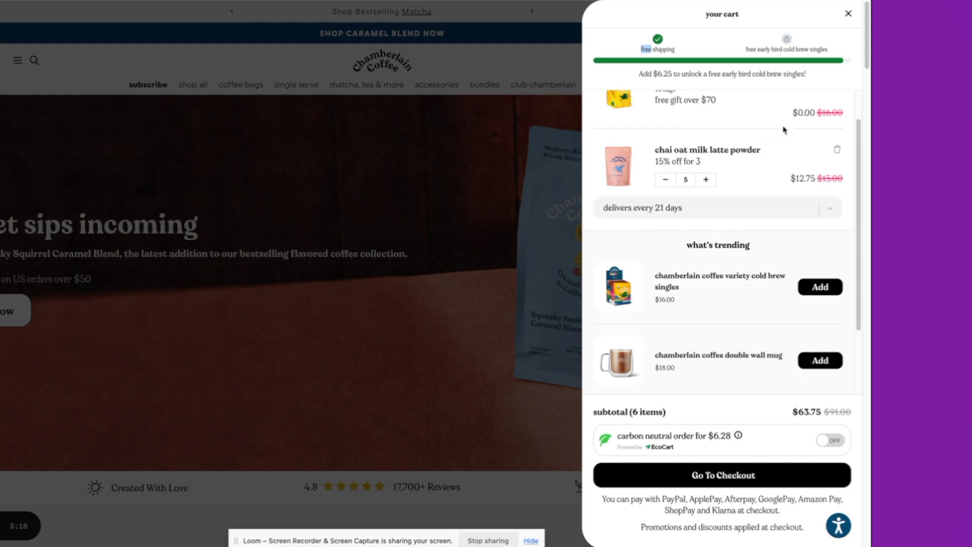
scroll(795, 181, "down", 2)
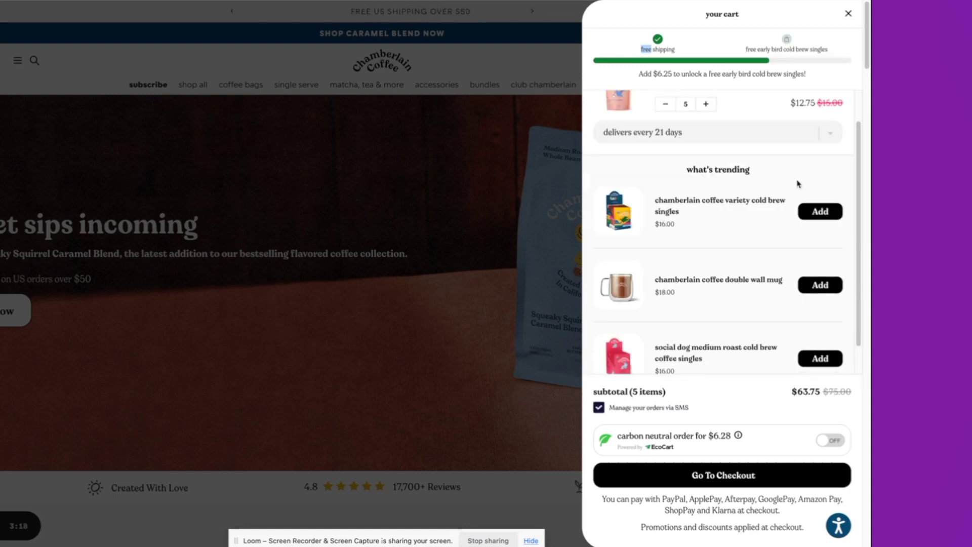
scroll(812, 172, "up", 1)
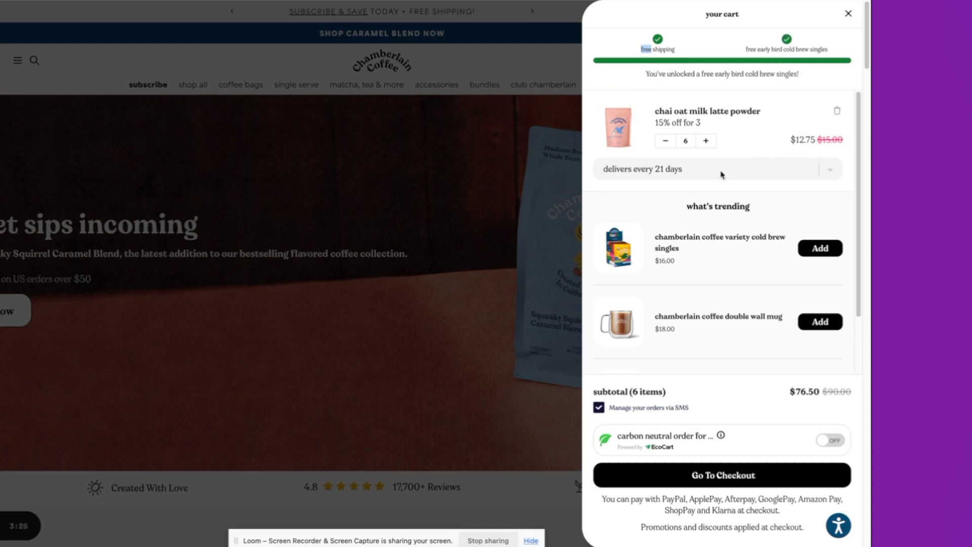
scroll(762, 184, "down", 1)
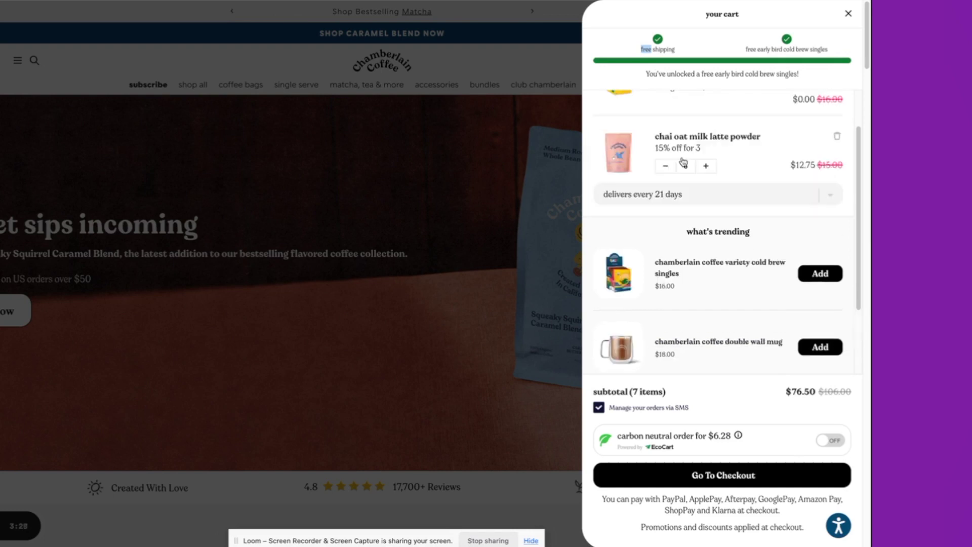
scroll(735, 252, "down", 1)
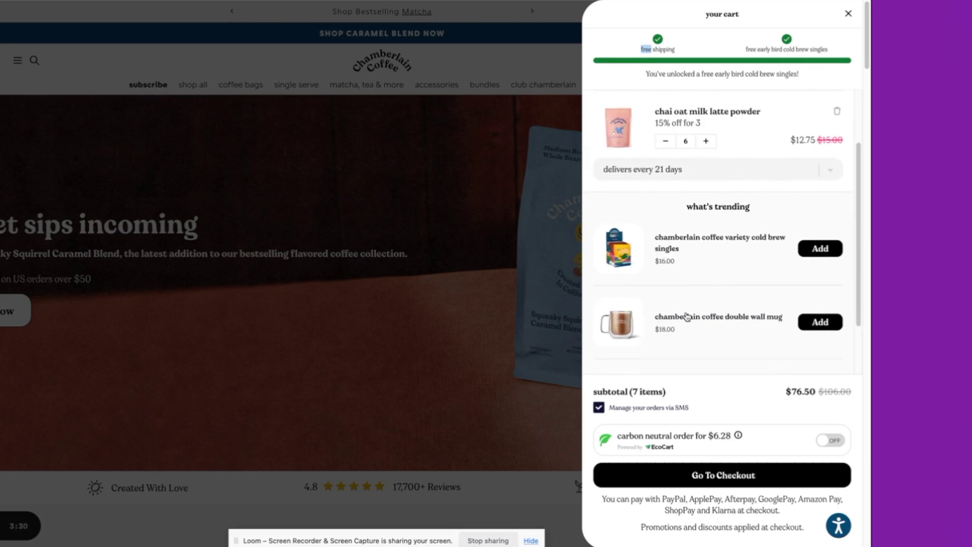
scroll(748, 276, "down", 1)
Add the variety cold brew singles, then highlight the payment options and promotions notes
left_click(817, 228)
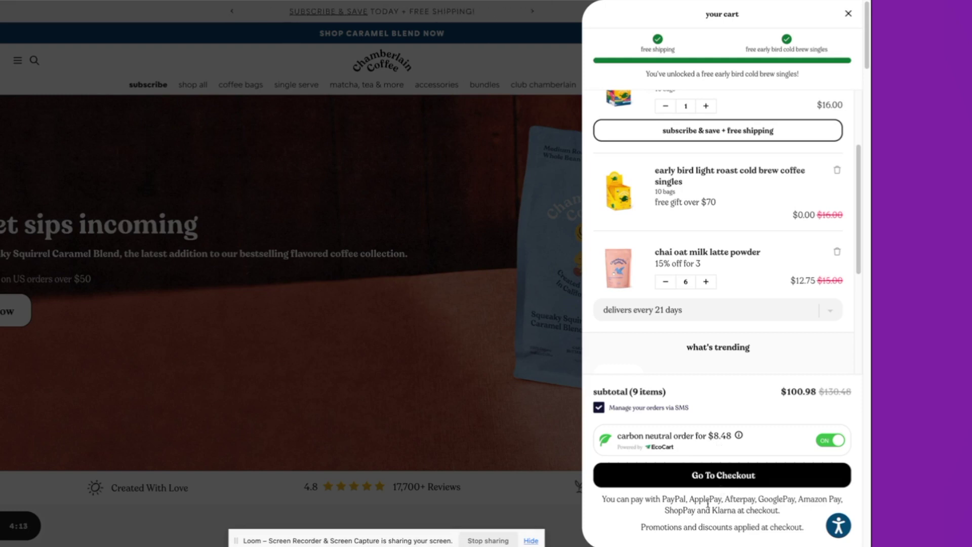
left_click_drag(665, 509, 611, 501)
left_click(760, 521)
triple_click(760, 529)
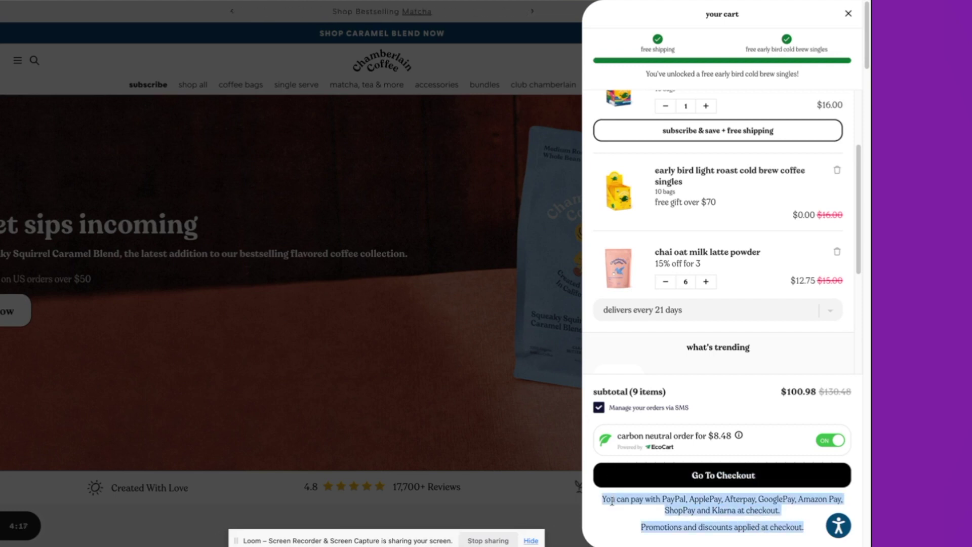
triple_click(611, 502)
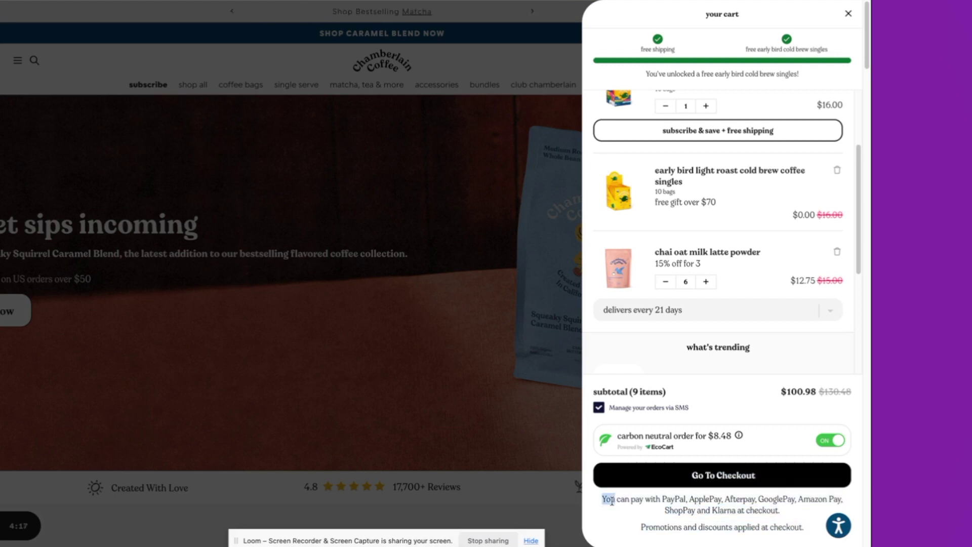
triple_click(691, 526)
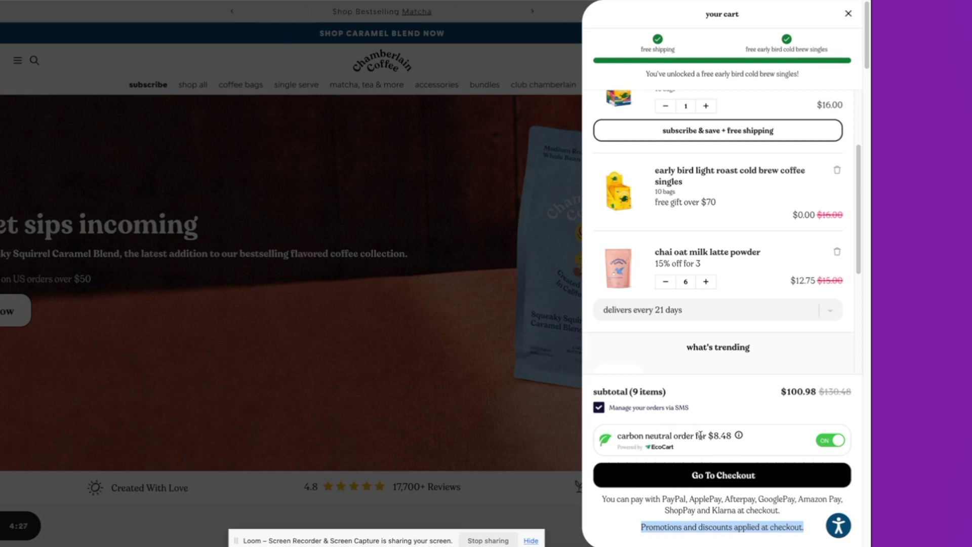
mouse_move(736, 439)
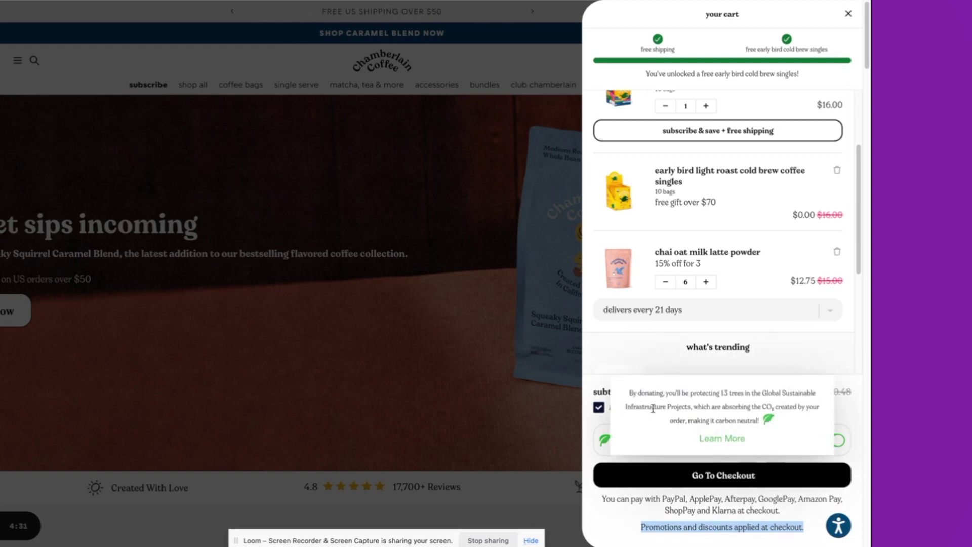
scroll(694, 317, "up", 3)
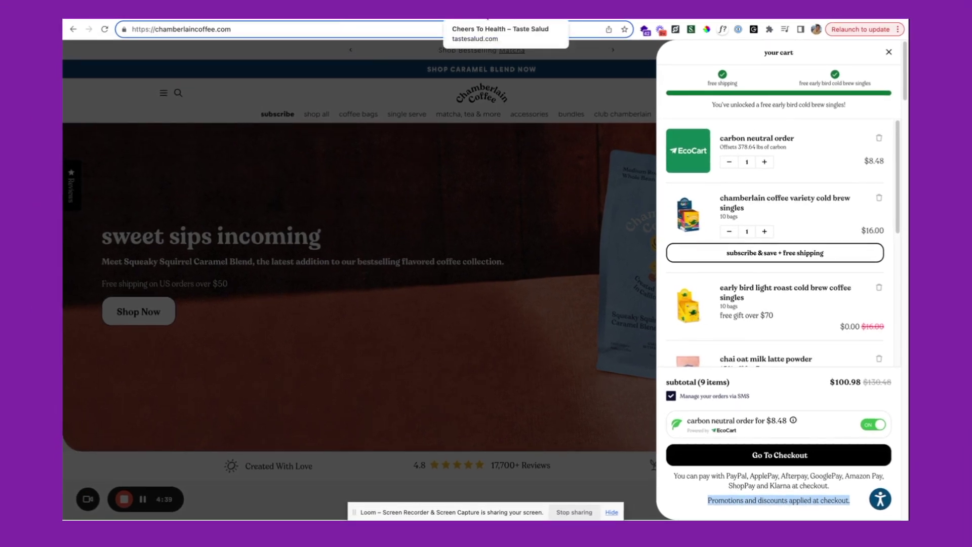
Apply Buy 3 Save $10 to Jamaica Hibiscus, add Guayaba with the same bundle, and browse Most Loved Flavors
left_click(507, 15)
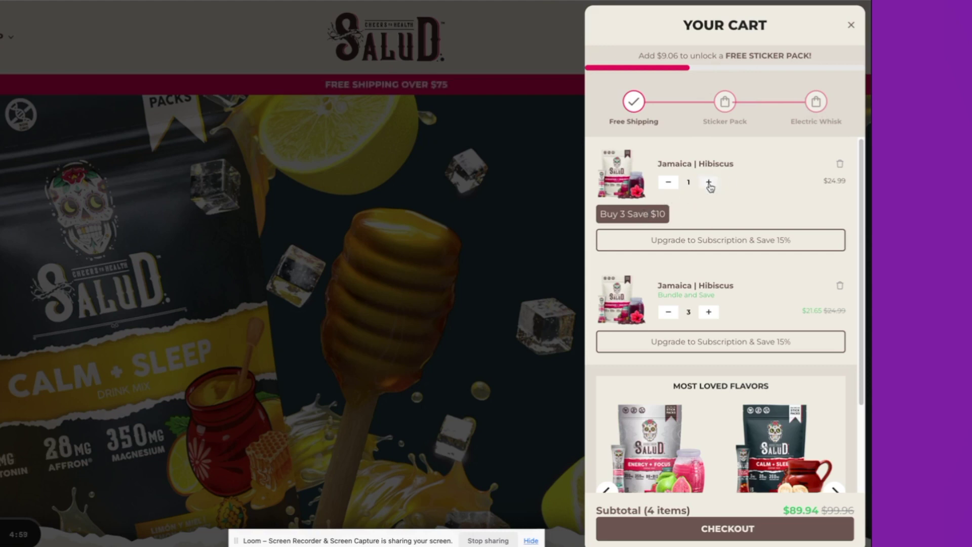
left_click(621, 219)
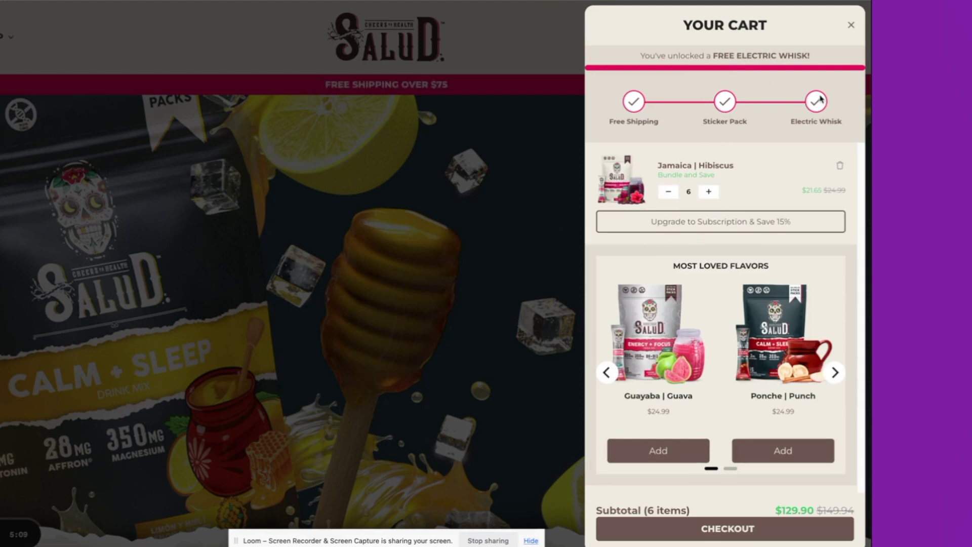
left_click(657, 449)
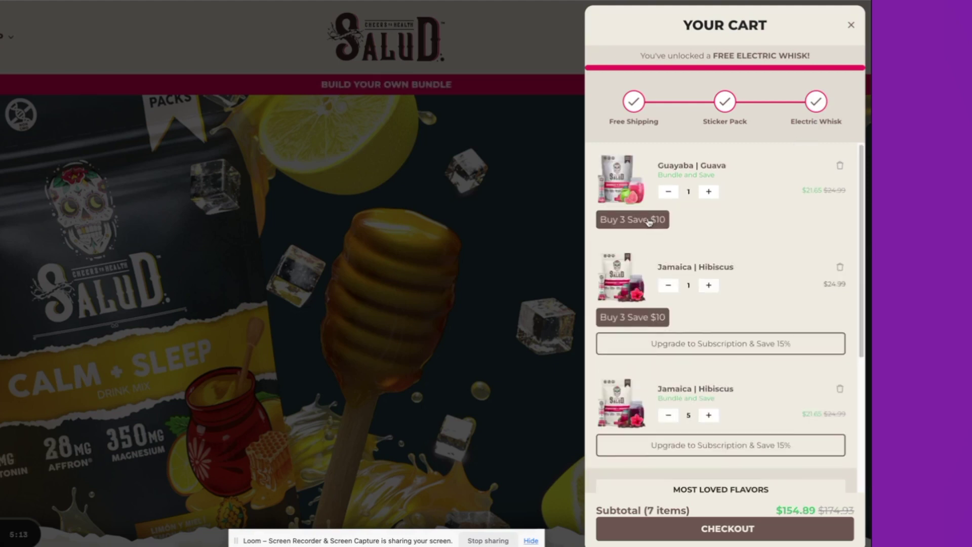
left_click(648, 221)
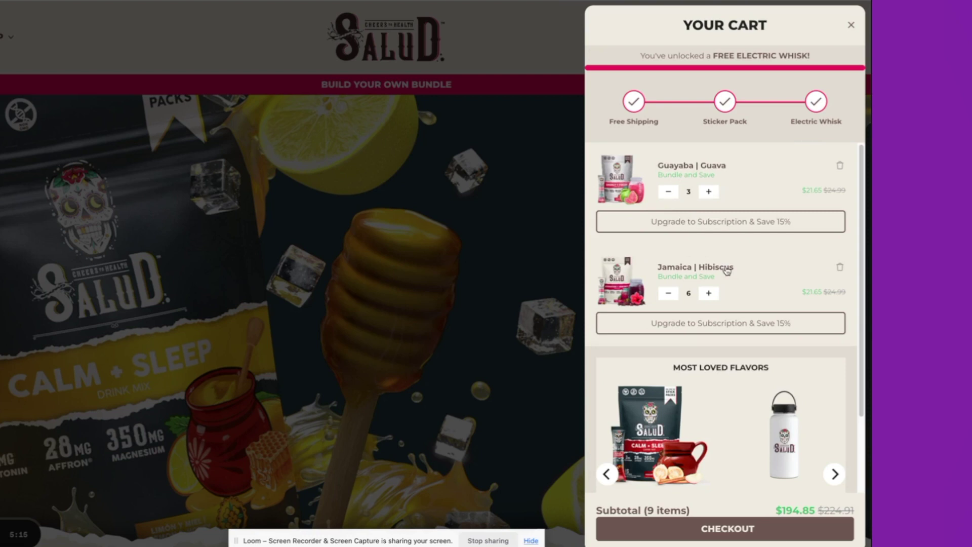
scroll(694, 302, "down", 3)
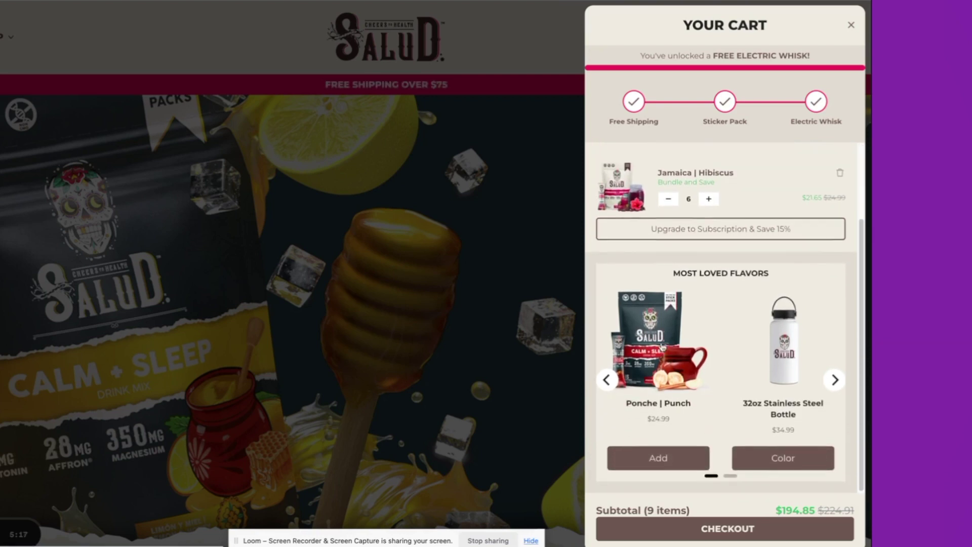
left_click(834, 378)
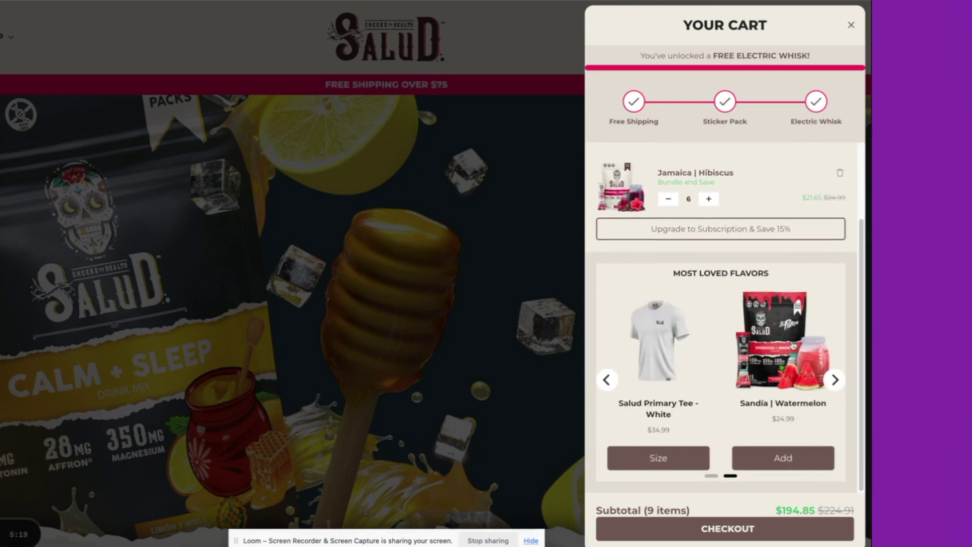
left_click(836, 390)
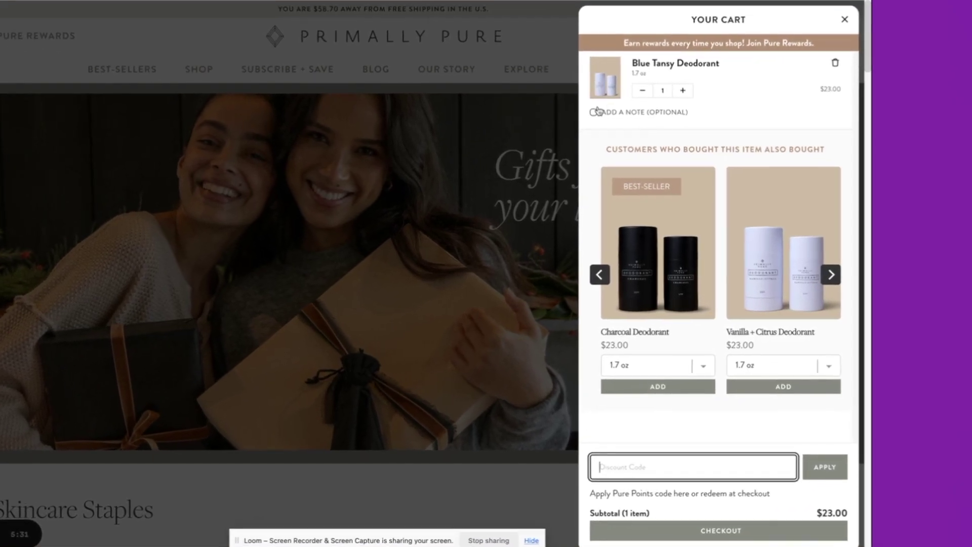
Toggle the order note box on and off, then add the $5.95 peppermint Lip Balm recommendation
left_click(596, 114)
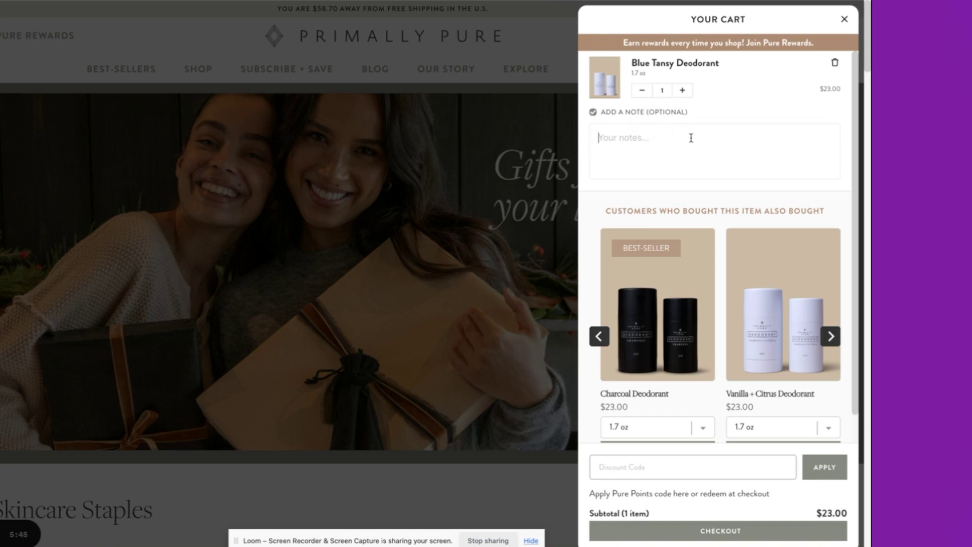
left_click(644, 117)
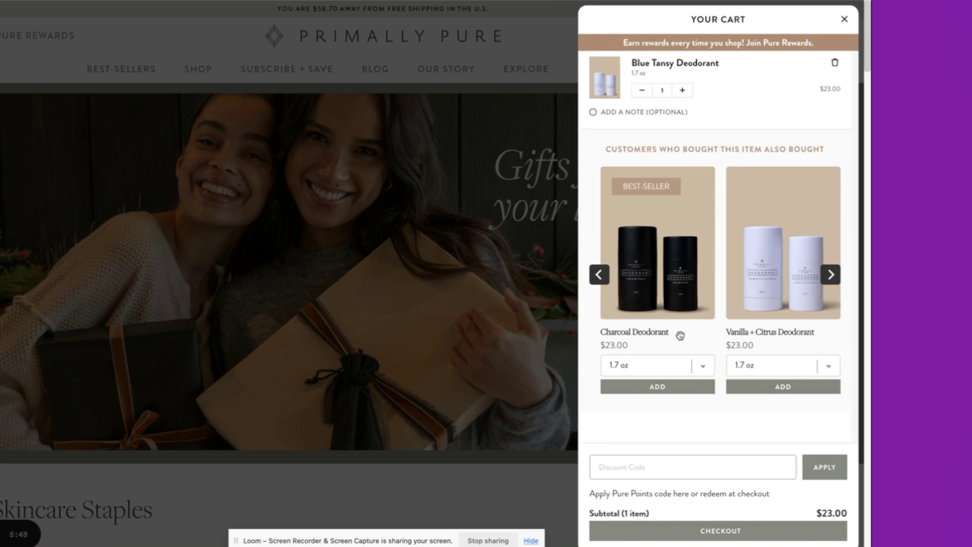
left_click(831, 276)
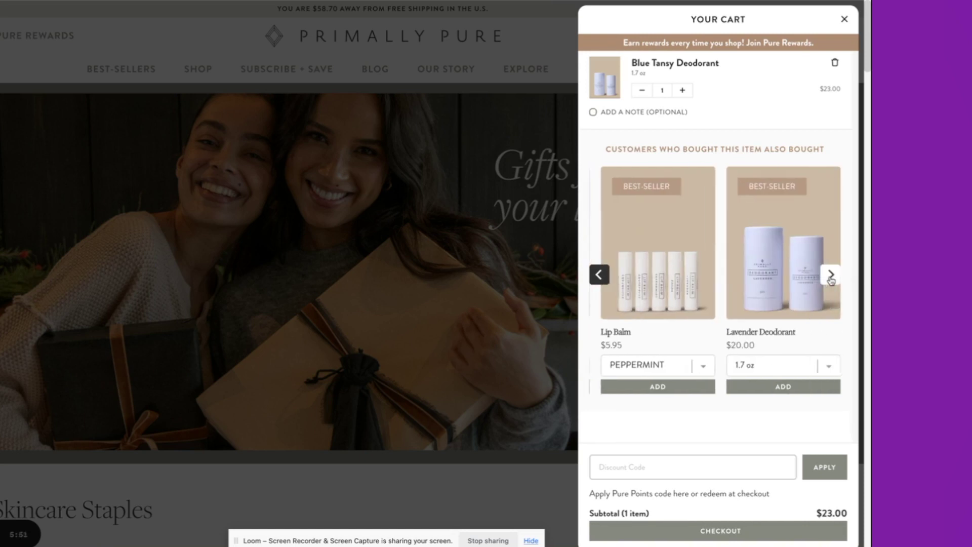
left_click(679, 387)
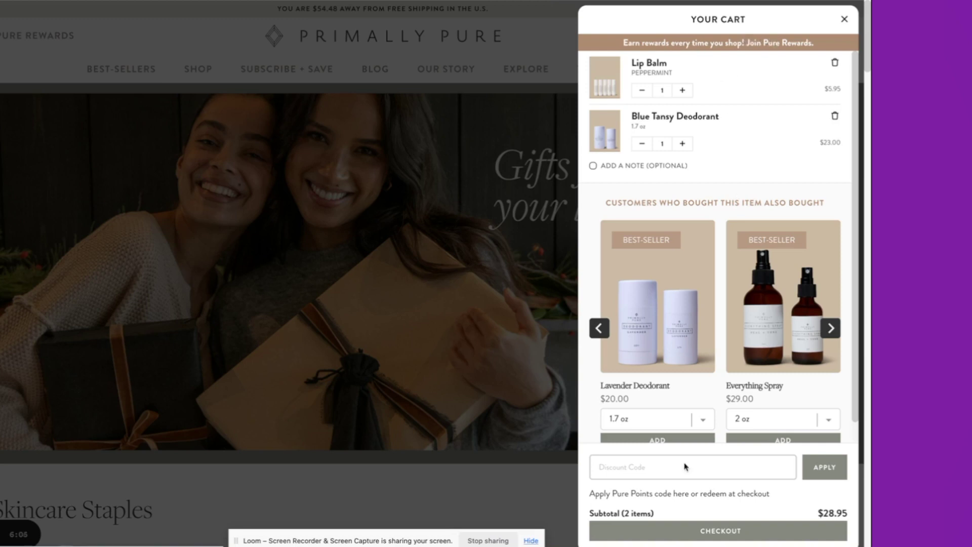
Focus the Discount Code field at the bottom of the Primally Pure cart drawer
left_click(665, 473)
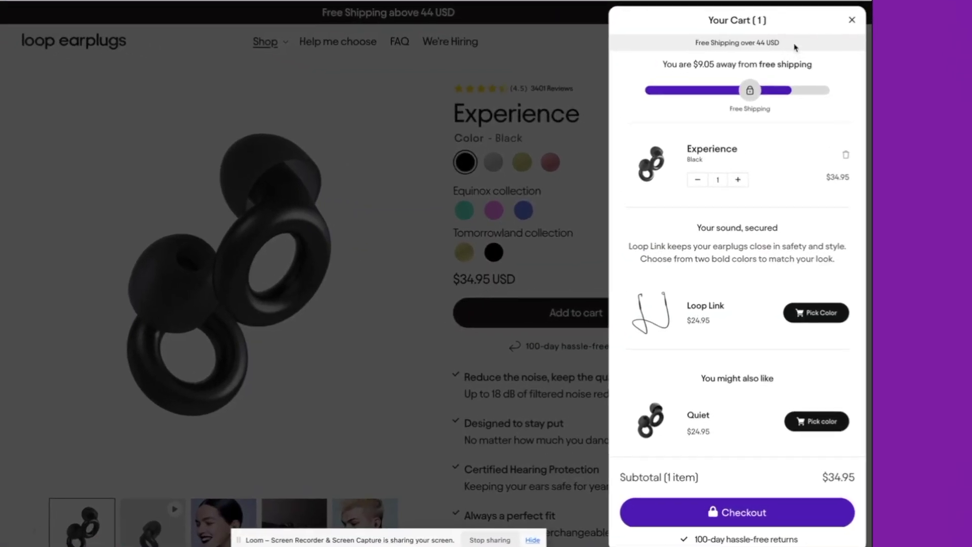
Highlight the free shipping threshold line in the Loop Earplugs cart
left_click_drag(828, 76, 814, 74)
left_click_drag(763, 39, 669, 44)
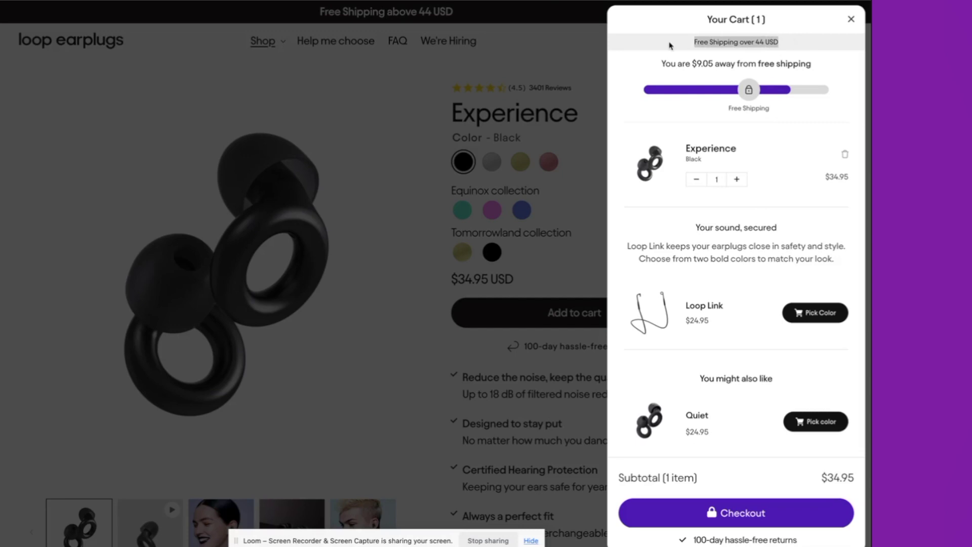
left_click(671, 43)
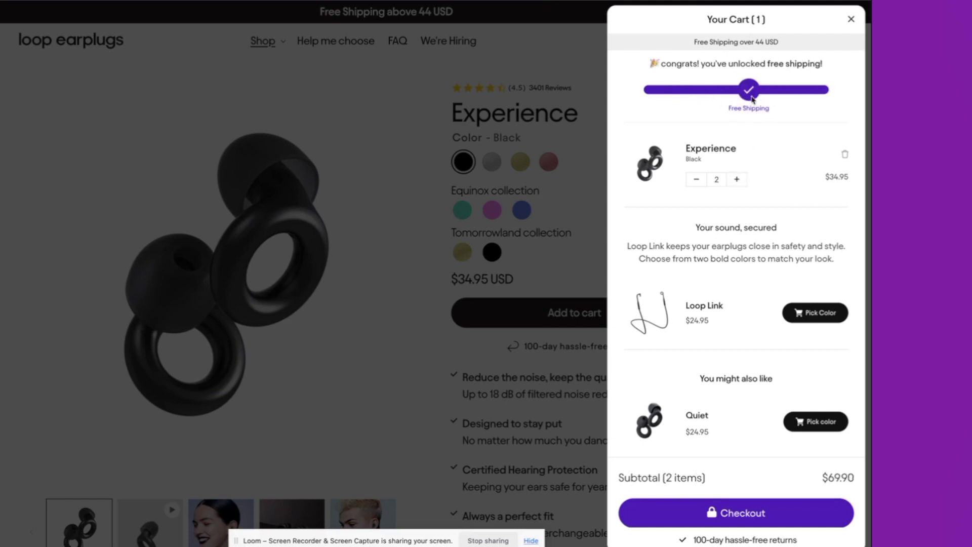
scroll(768, 202, "down", 3)
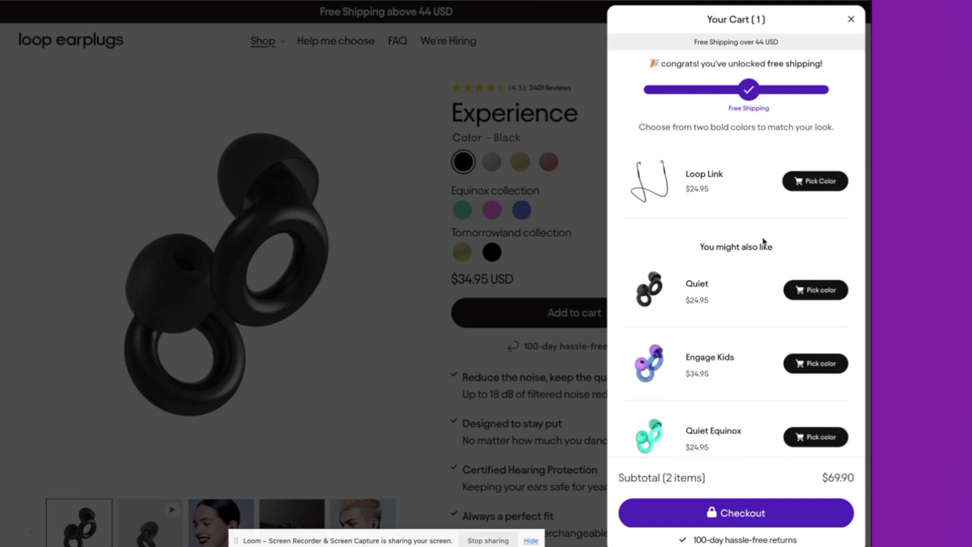
scroll(765, 244, "up", 2)
scroll(759, 242, "down", 1)
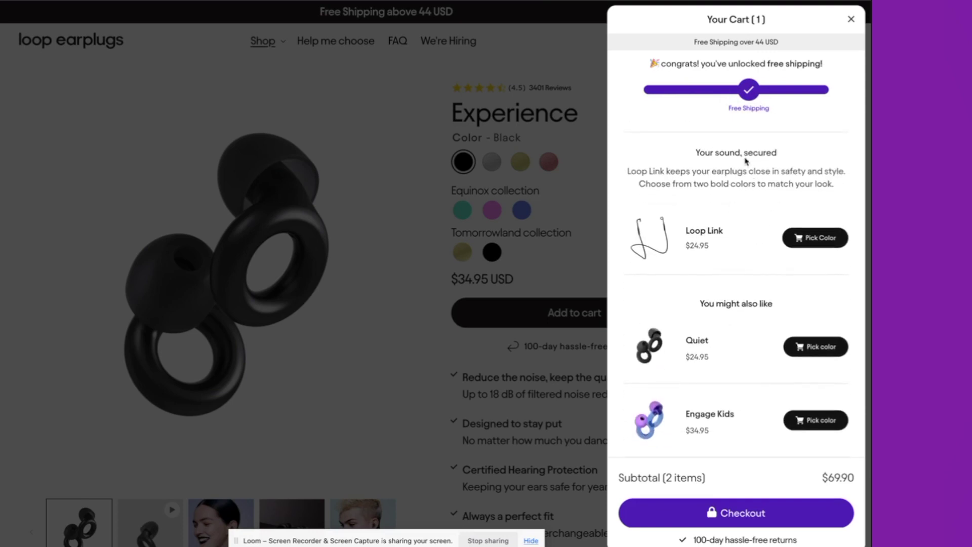
Add a Warm Charcoal Loop Link from the 'Your sound, secured' add-on
triple_click(727, 156)
left_click_drag(727, 156, 831, 187)
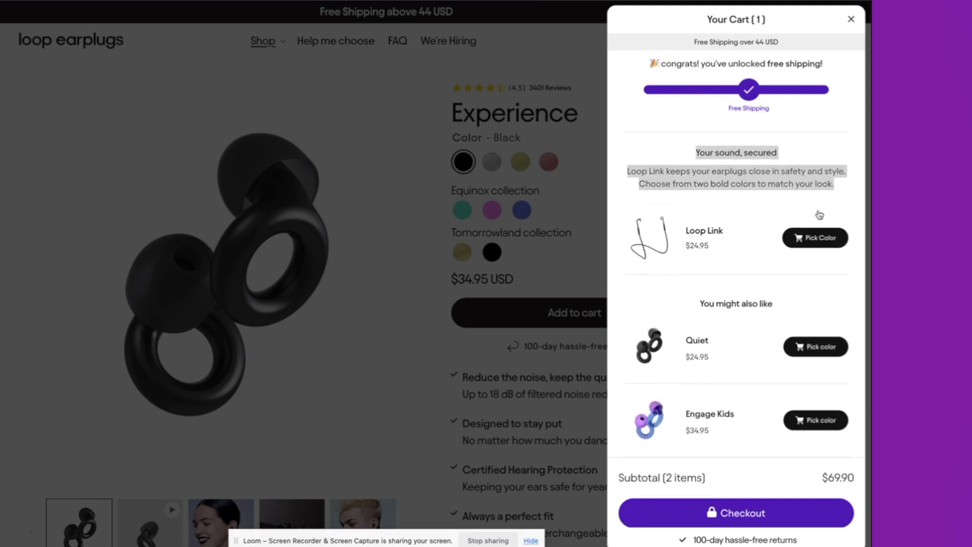
left_click(822, 238)
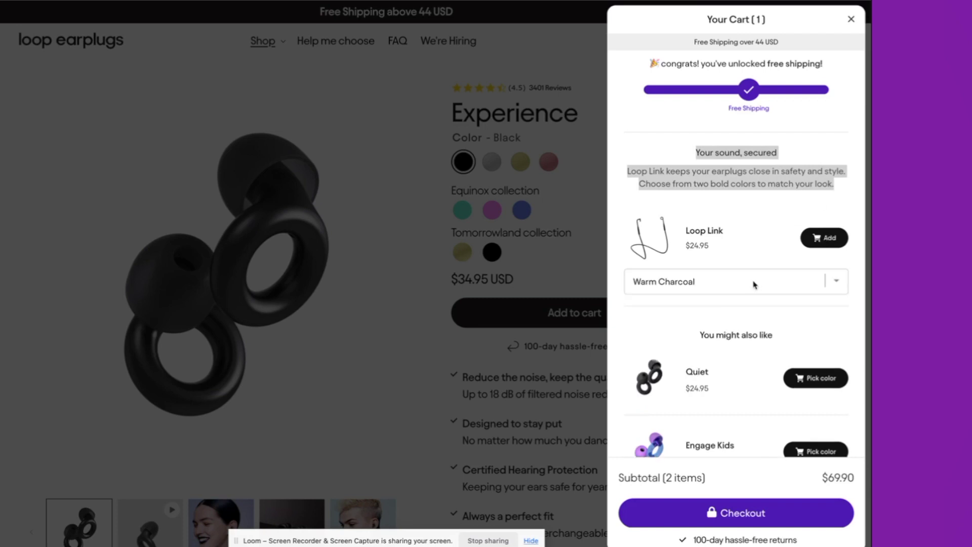
left_click(812, 239)
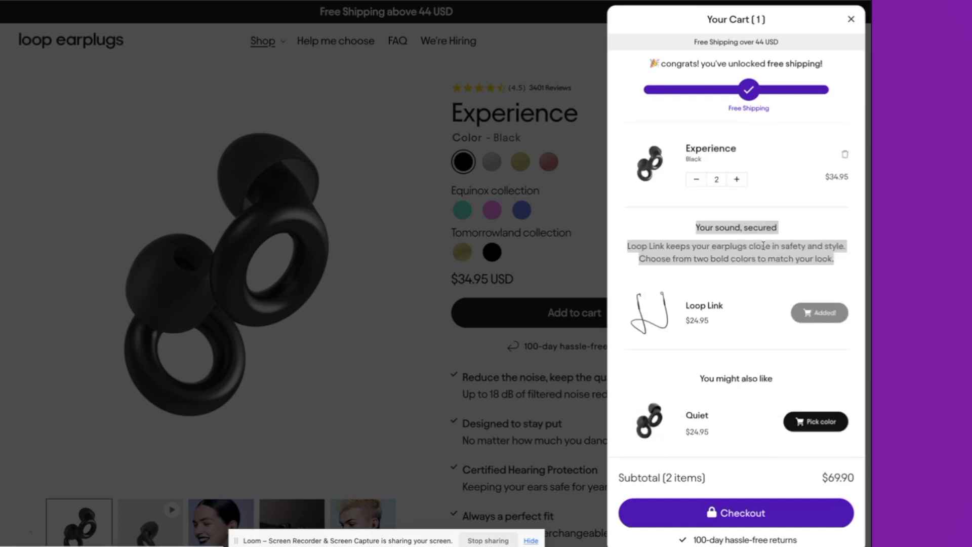
Scroll the recommendations and highlight the 100-day hassle-free returns line
scroll(758, 302, "down", 5)
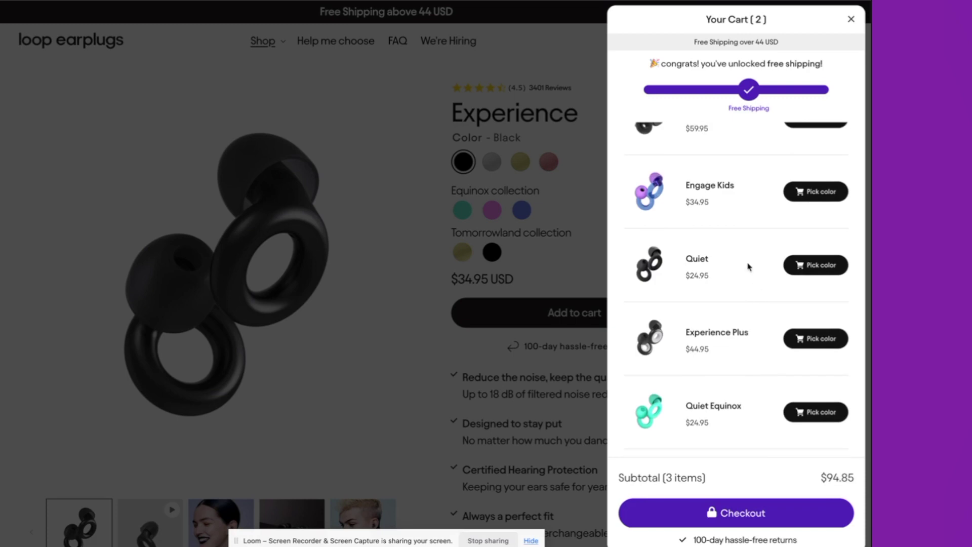
scroll(782, 305, "down", 2)
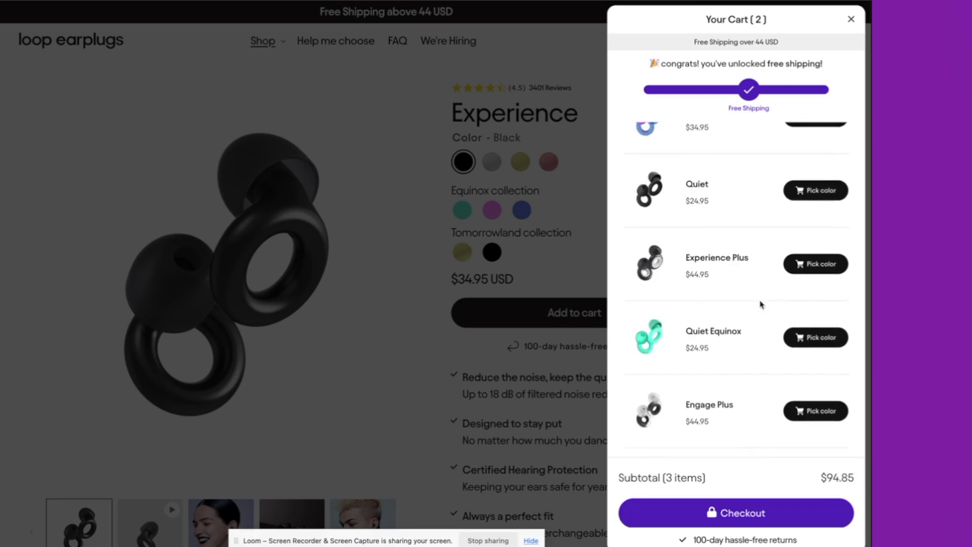
scroll(769, 323, "down", 2)
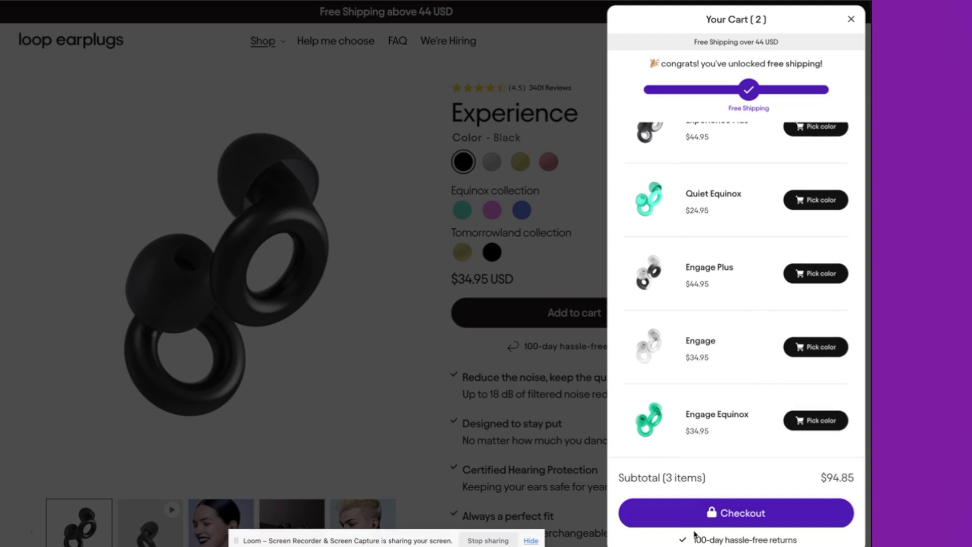
left_click_drag(680, 543, 801, 541)
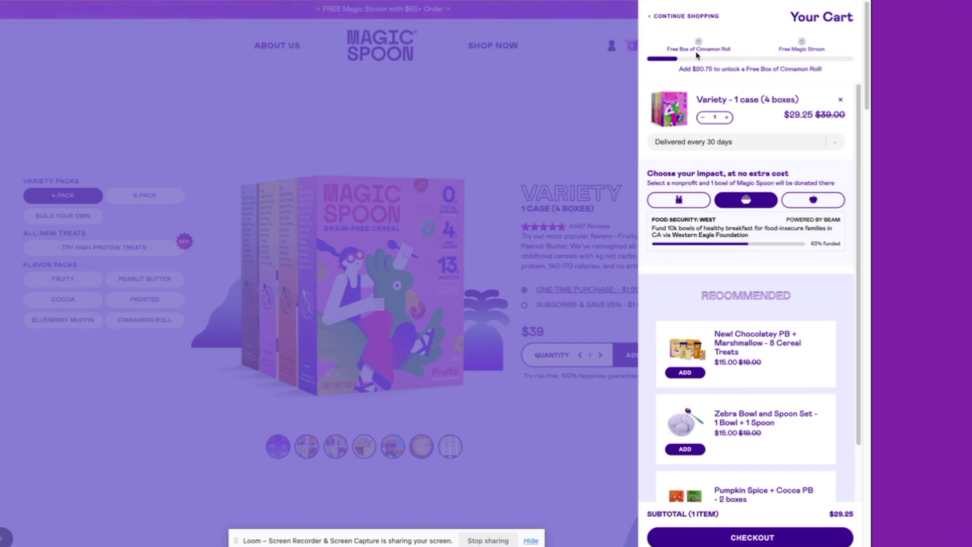
Switch the Variety case to a one-time purchase and back to a subscription
left_click(739, 142)
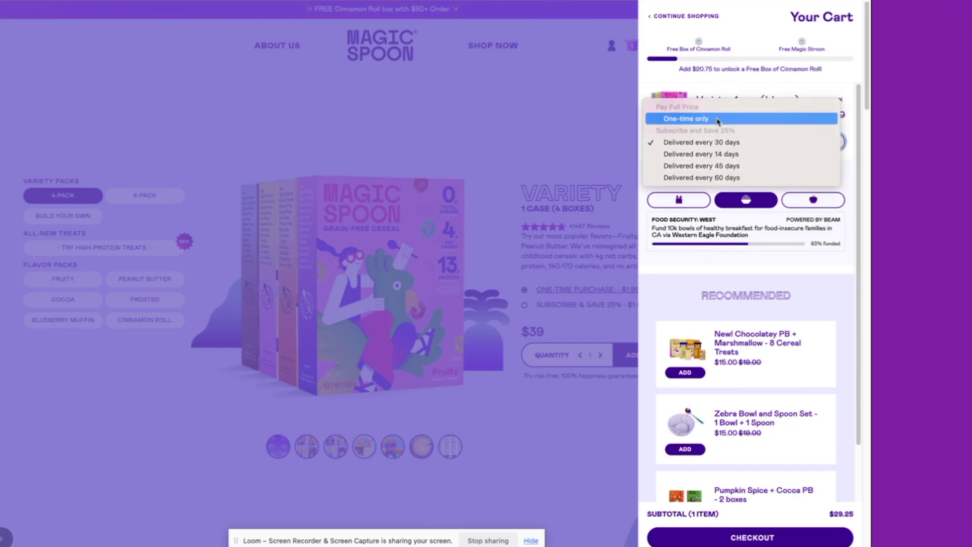
left_click(717, 120)
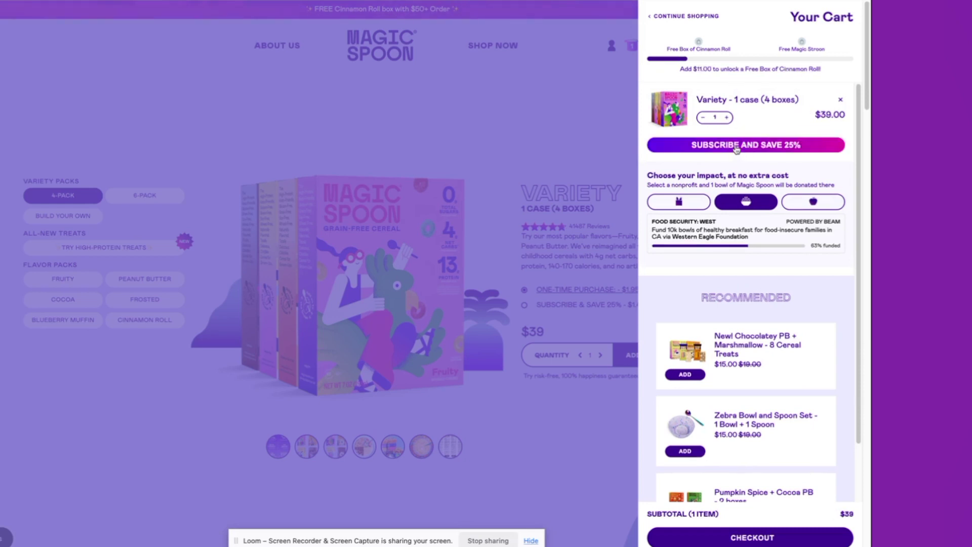
left_click(737, 147)
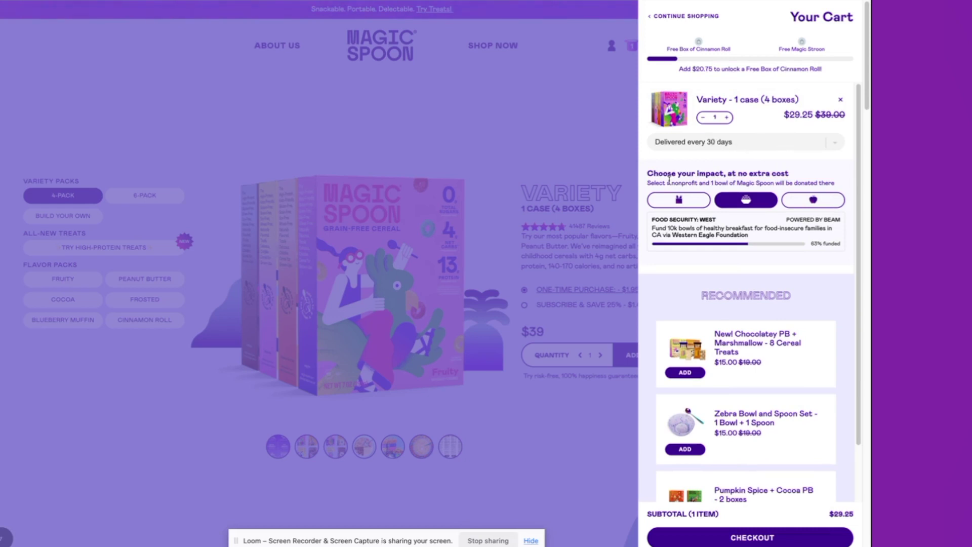
Try the three Beam charity impact options, then add the Chocolatey PB + Marshmallow treats
triple_click(831, 219)
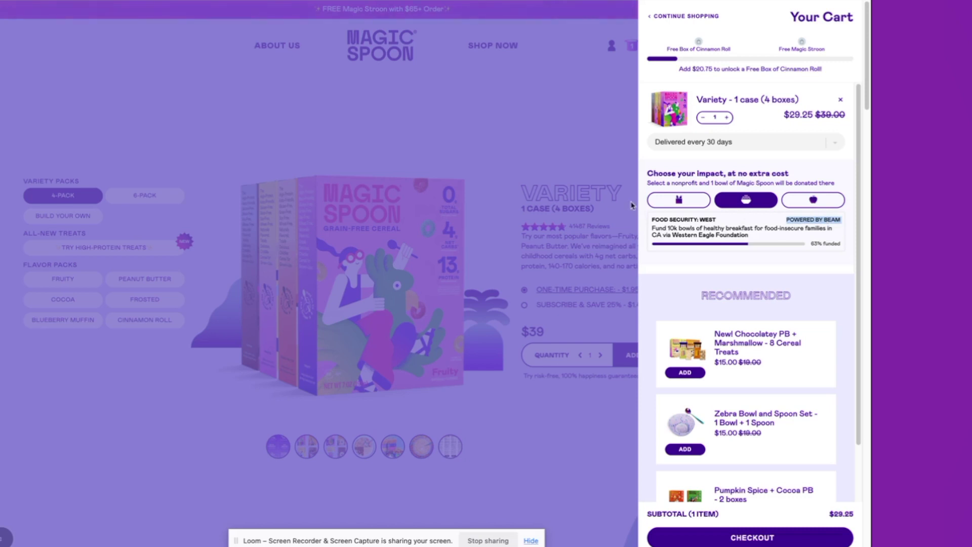
left_click(689, 205)
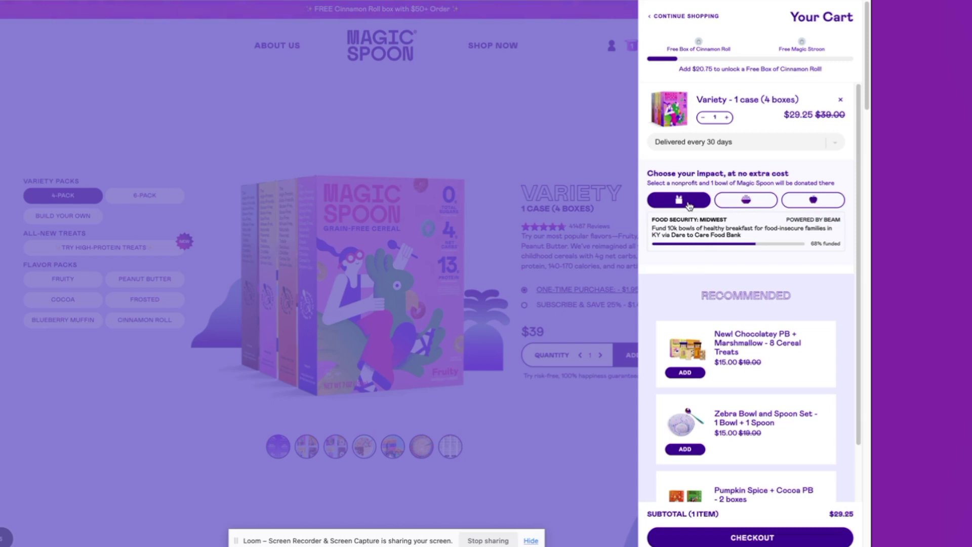
left_click(753, 204)
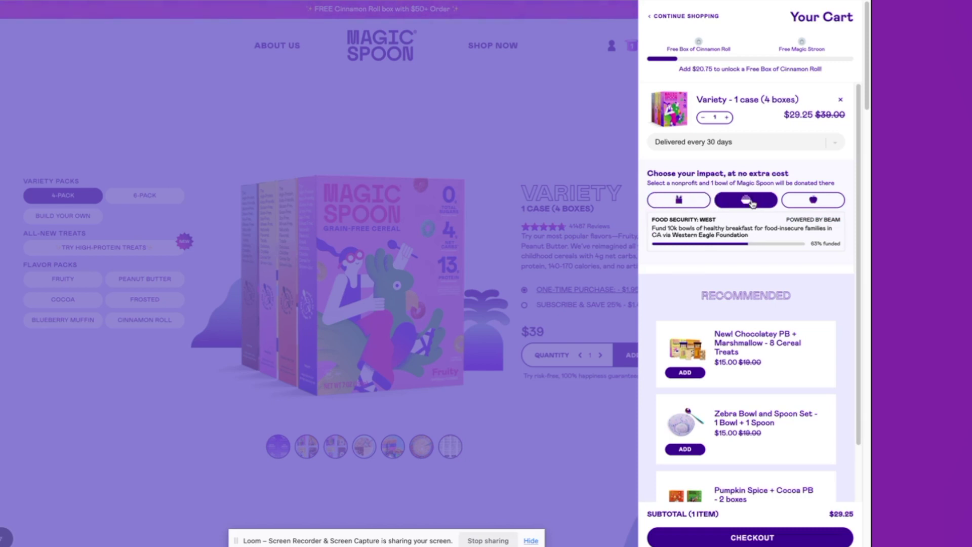
left_click(807, 205)
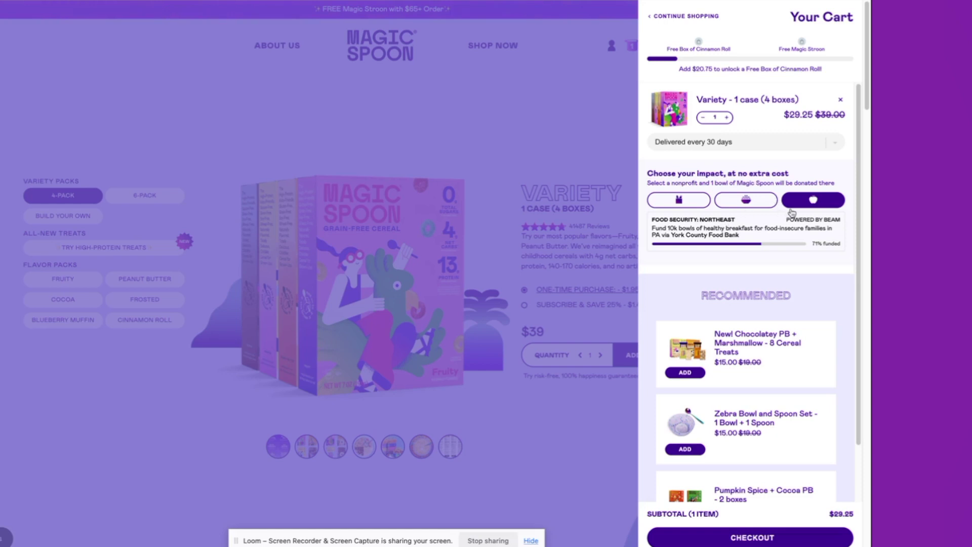
scroll(710, 268, "down", 2)
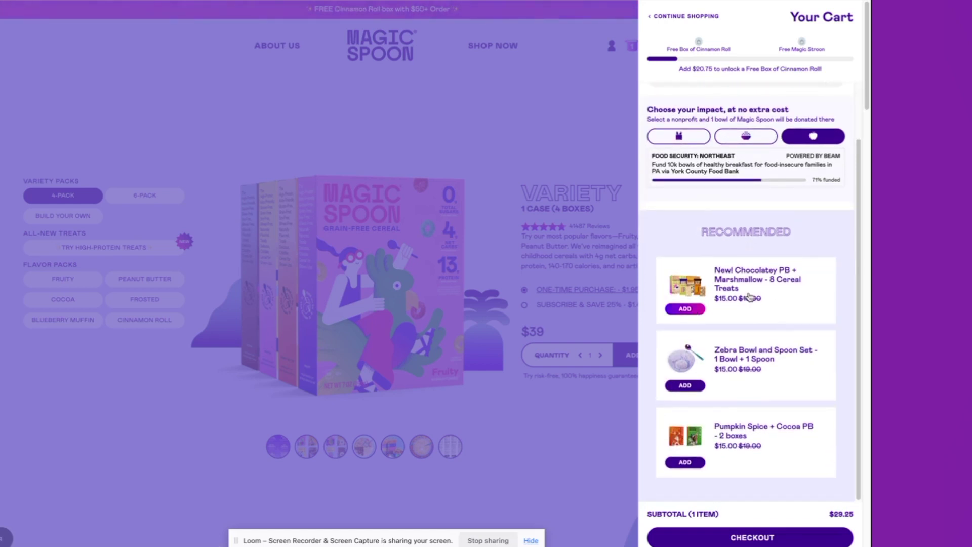
left_click(689, 309)
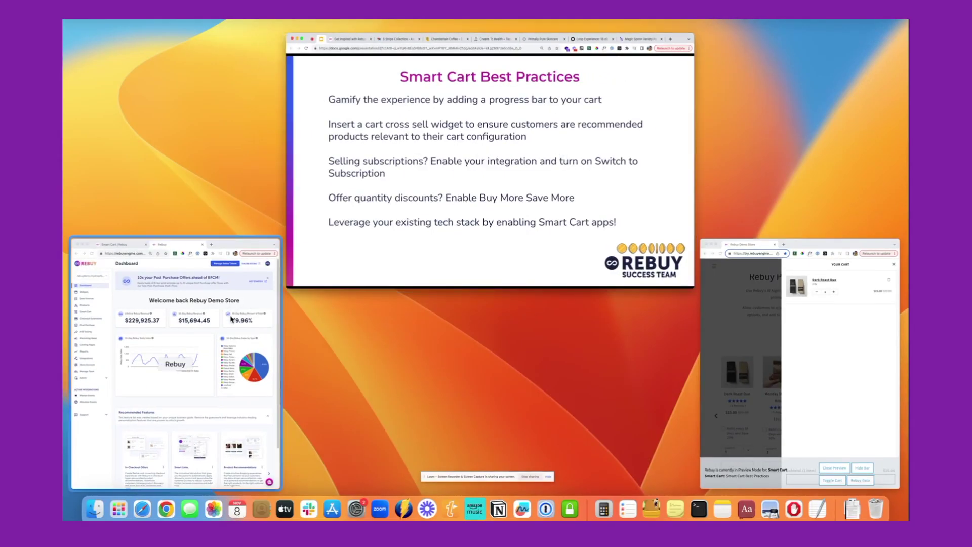
Bring up Rebuy's theme settings from the dashboard and scroll through them to review the options
left_click(231, 319)
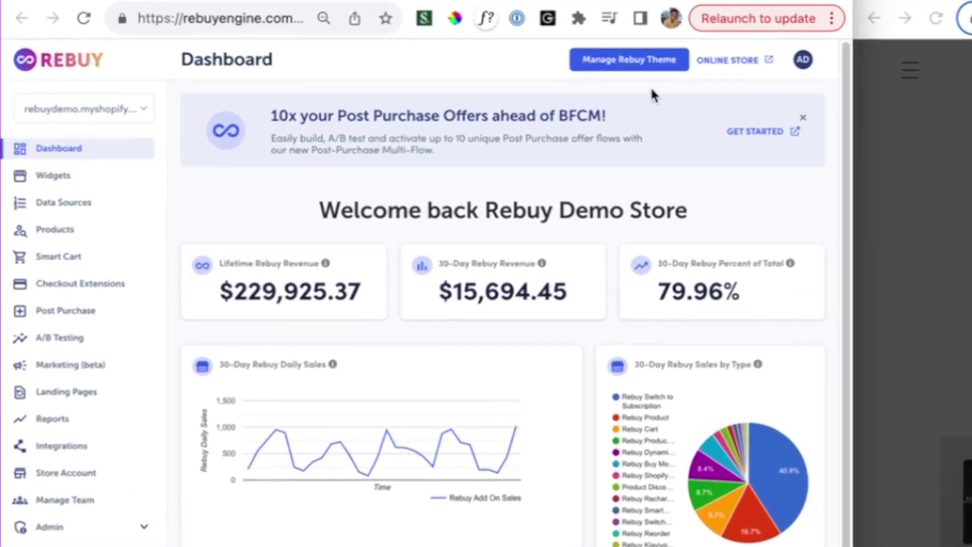
left_click(652, 67)
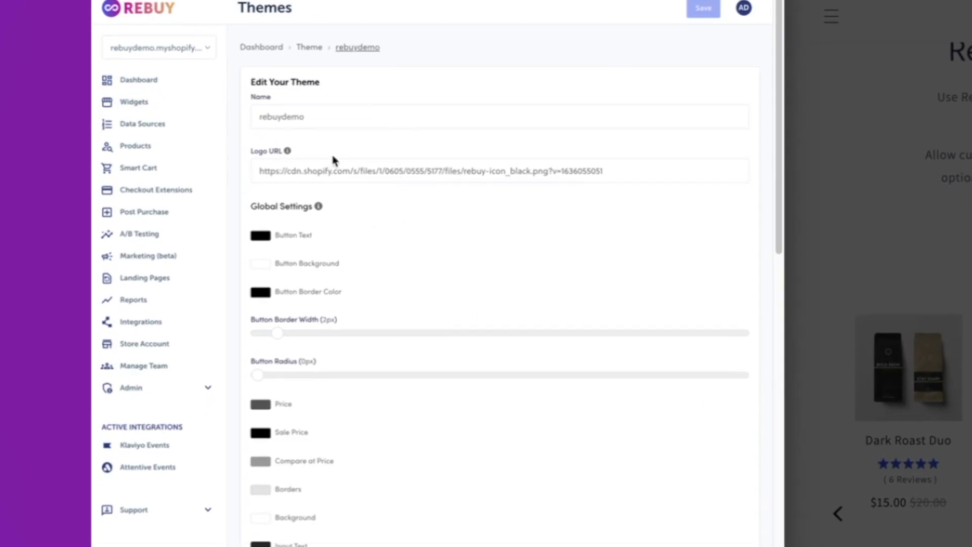
scroll(353, 250, "down", 8)
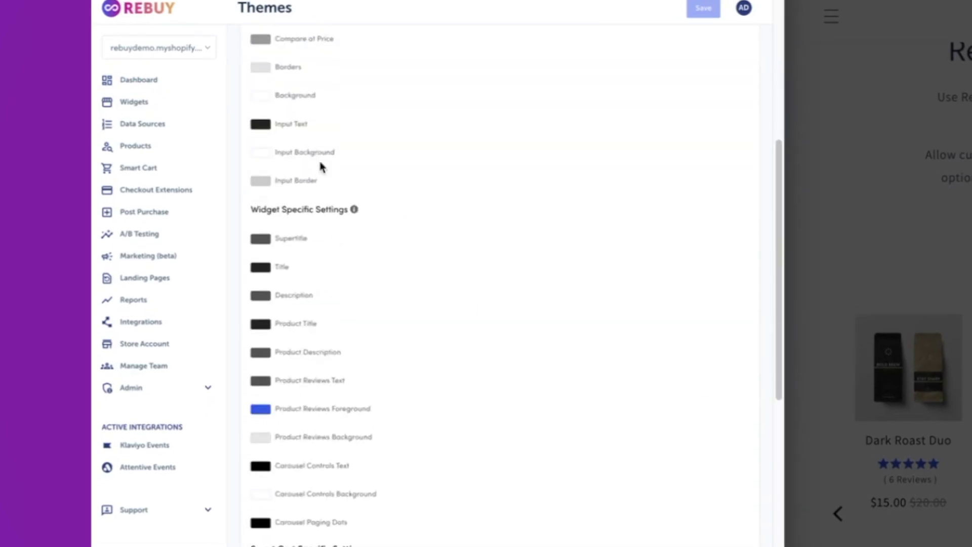
scroll(321, 165, "up", 7)
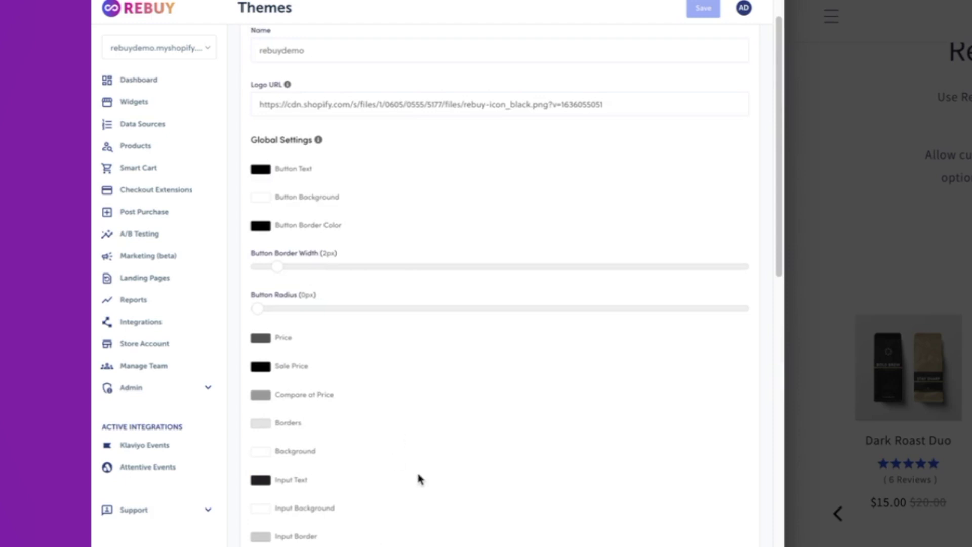
scroll(419, 477, "down", 7)
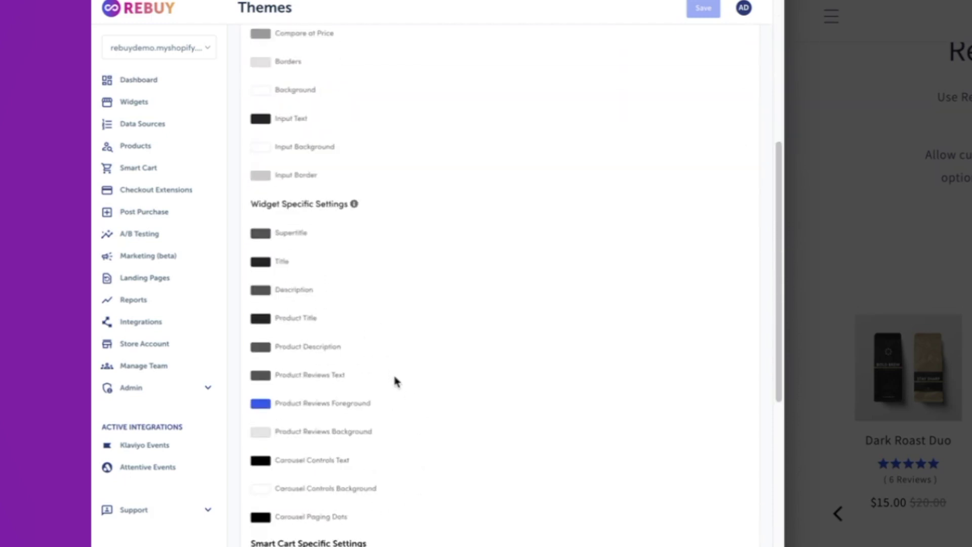
scroll(396, 380, "down", 7)
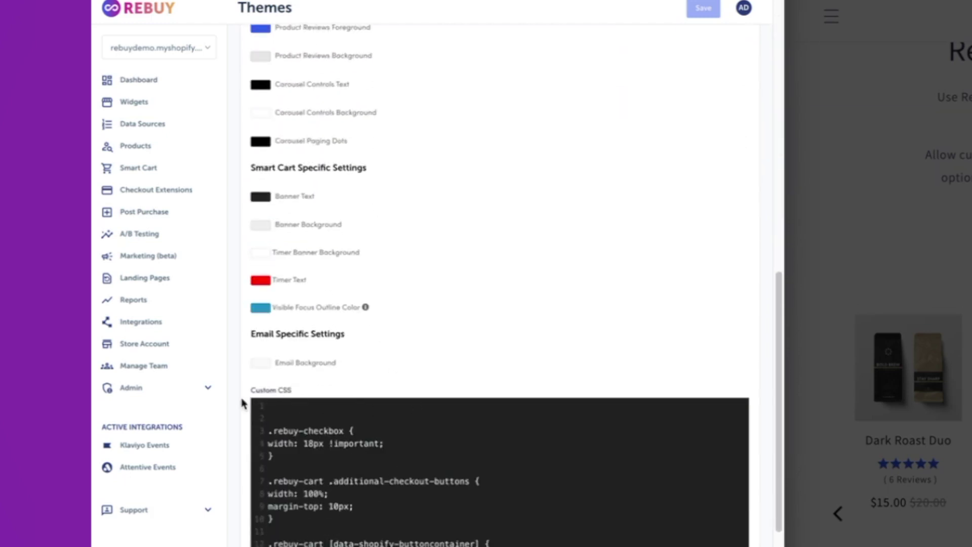
scroll(408, 462, "down", 3)
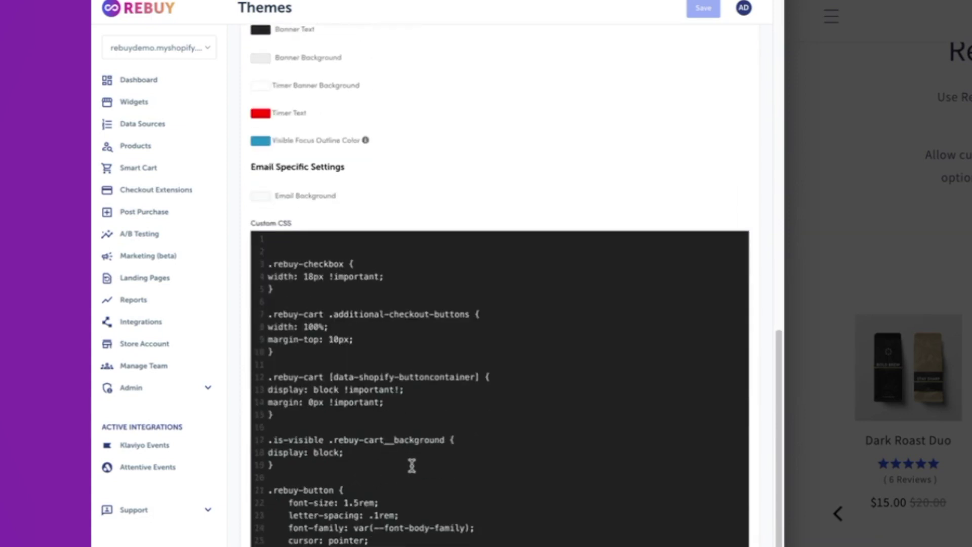
scroll(502, 375, "down", 2)
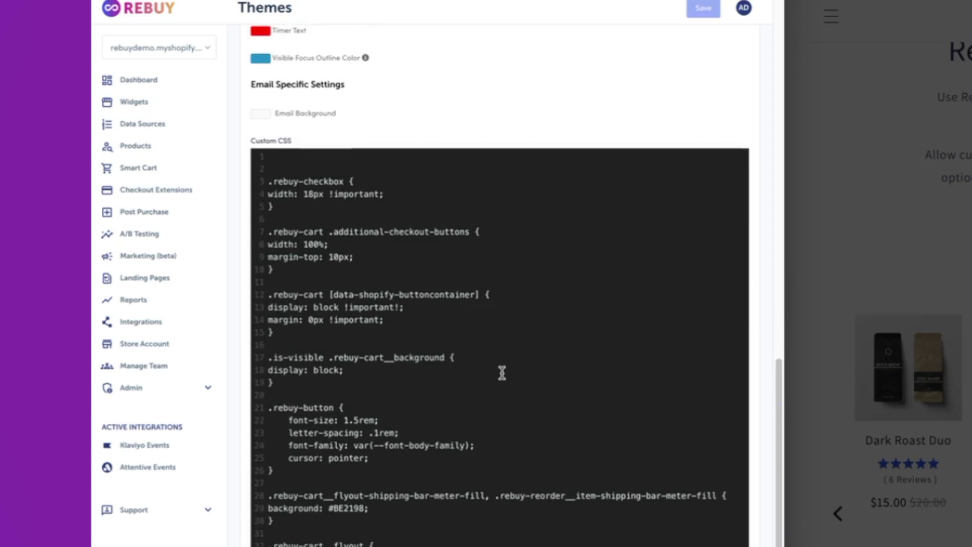
scroll(503, 388, "down", 3)
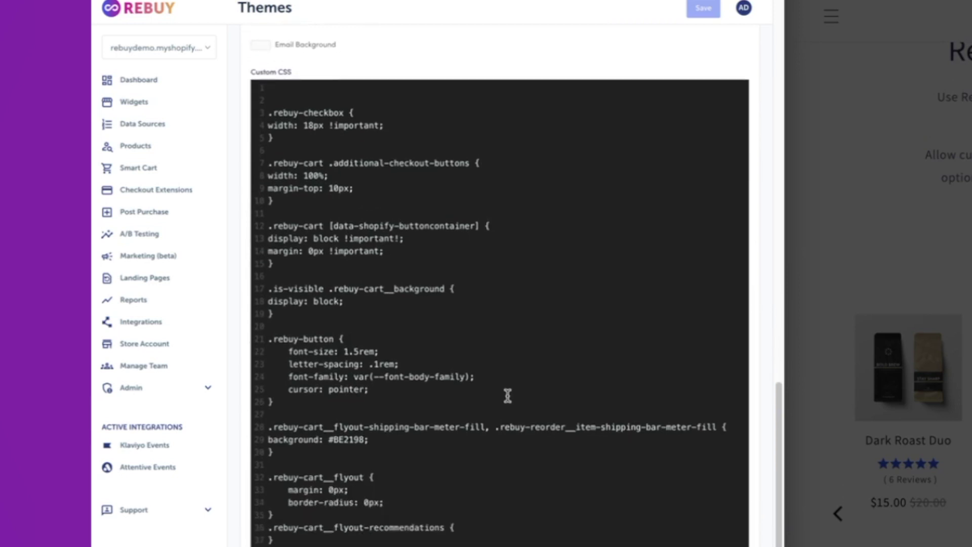
scroll(504, 402, "down", 3)
scroll(503, 401, "up", 20)
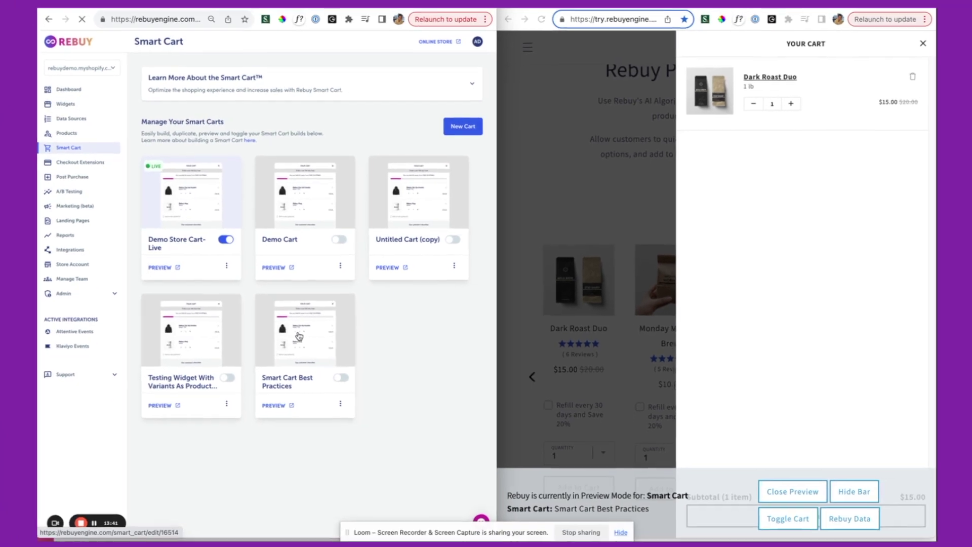
Open the Smart Cart Best Practices cart and hide the preview-mode bar in its store preview
left_click(299, 336)
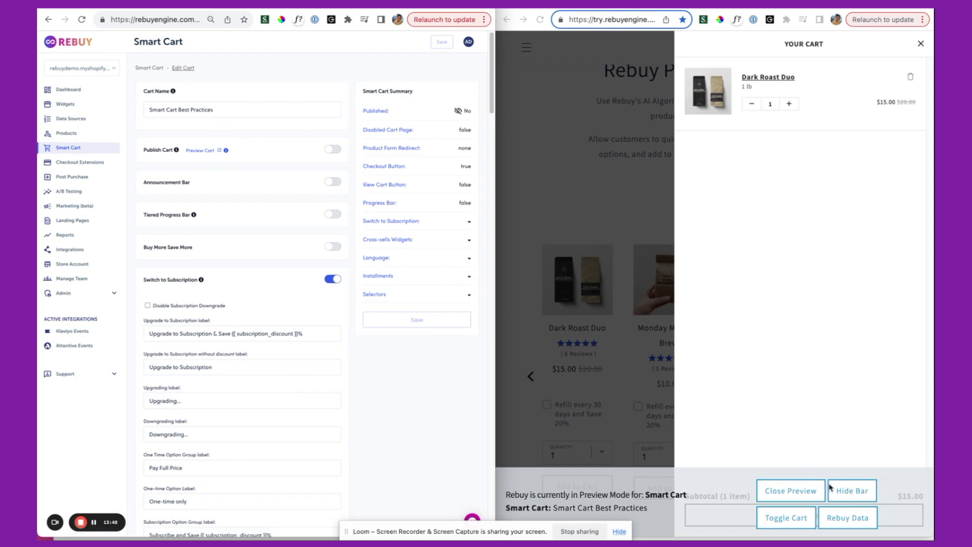
left_click(860, 493)
left_click(860, 492)
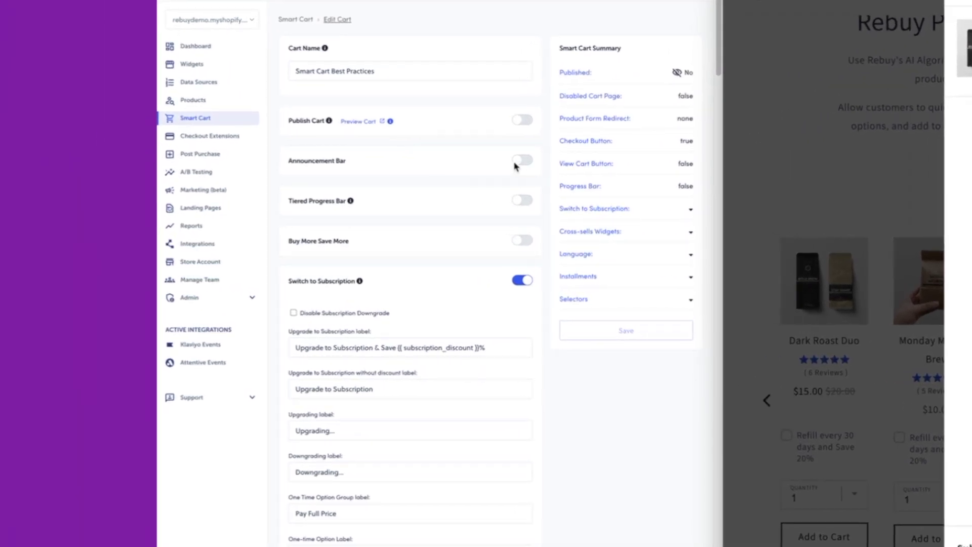
Turn on the announcement bar and enter its announcement message
left_click(521, 161)
left_click(401, 203)
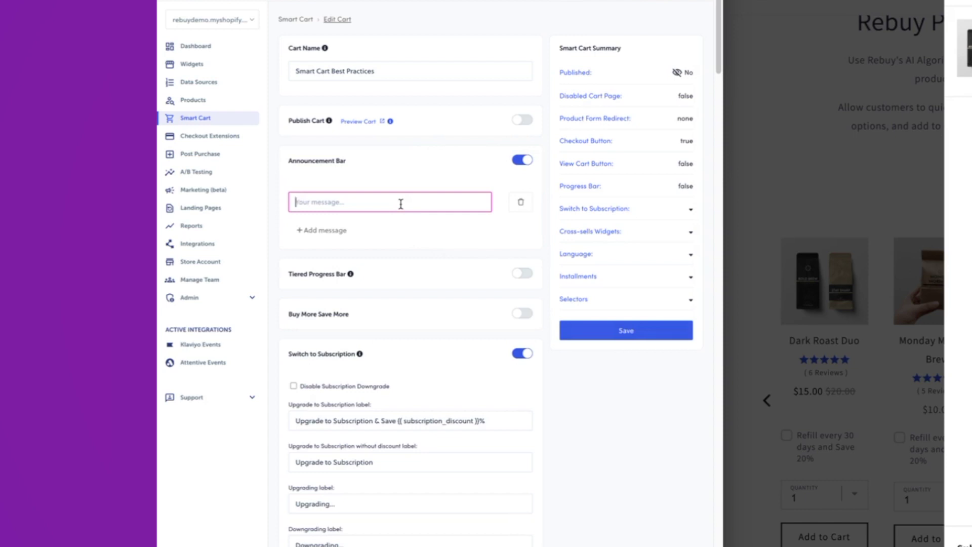
type("Announcement here")
Turn on the tiered progress bar for all countries using the Shipping Bar layout
left_click(523, 273)
scroll(354, 322, "down", 1)
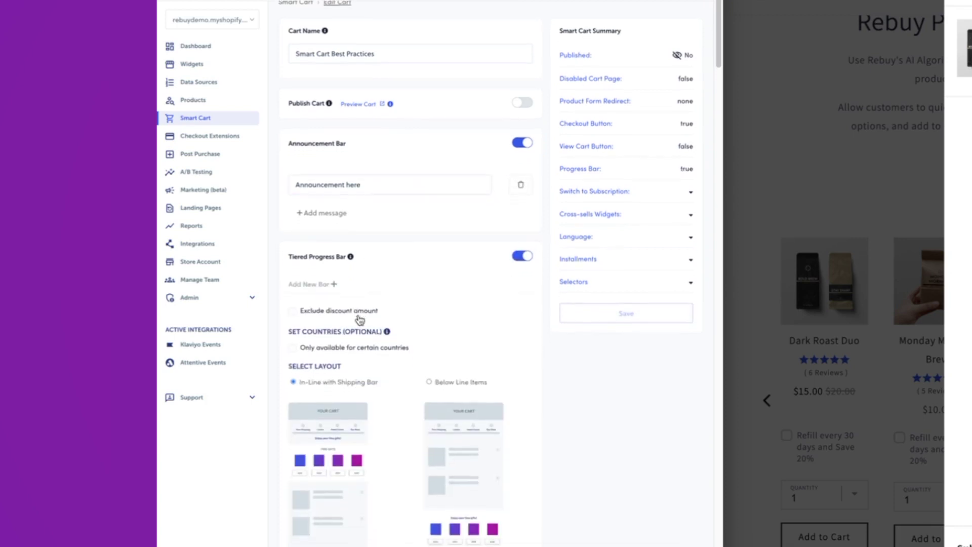
scroll(425, 335, "down", 1)
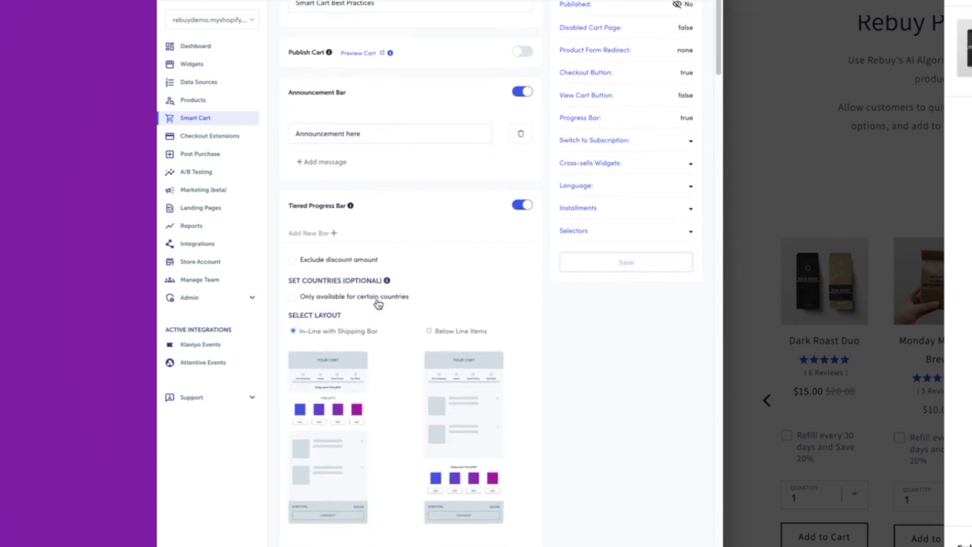
left_click(377, 300)
left_click(375, 299)
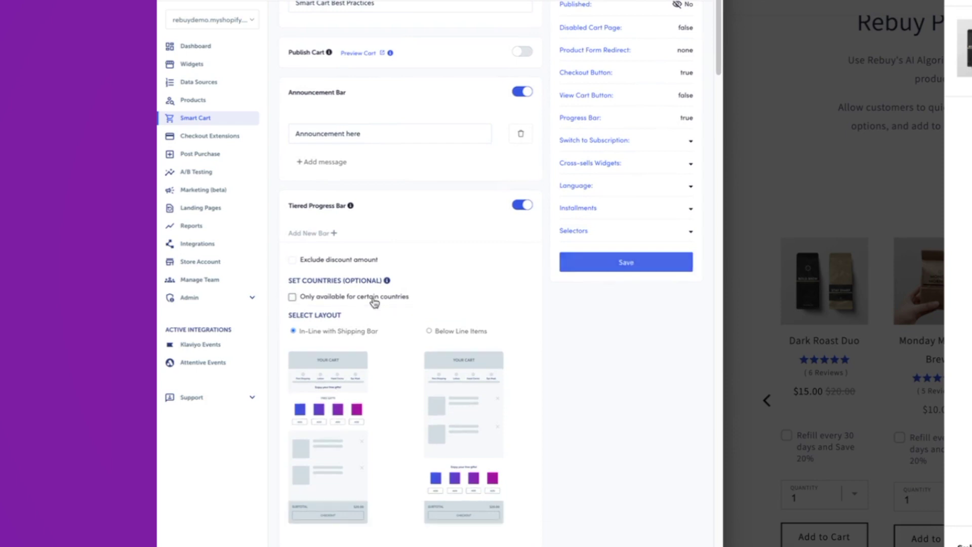
scroll(427, 333, "down", 4)
left_click(518, 339)
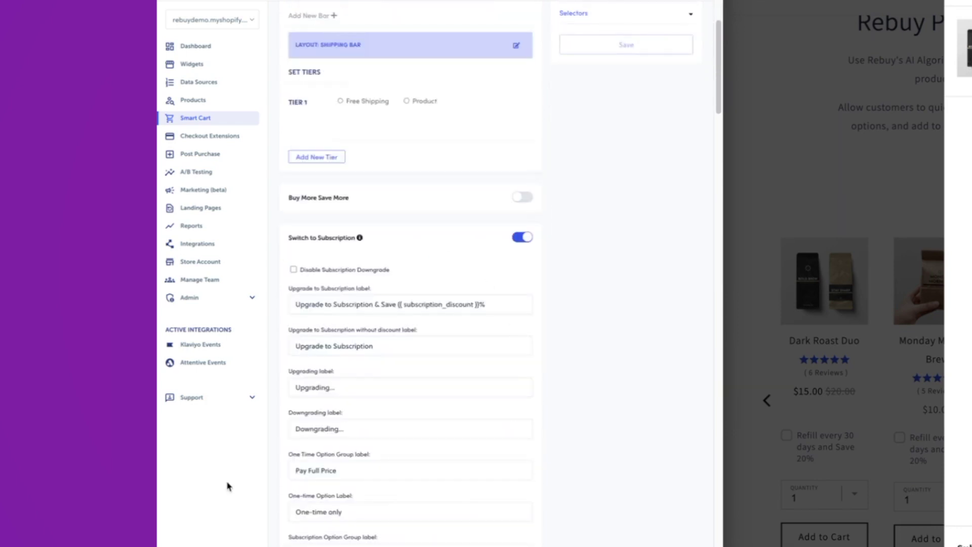
scroll(353, 381, "up", 4)
Make Tier 1 a free shipping reward with a $50 minimum
left_click(358, 386)
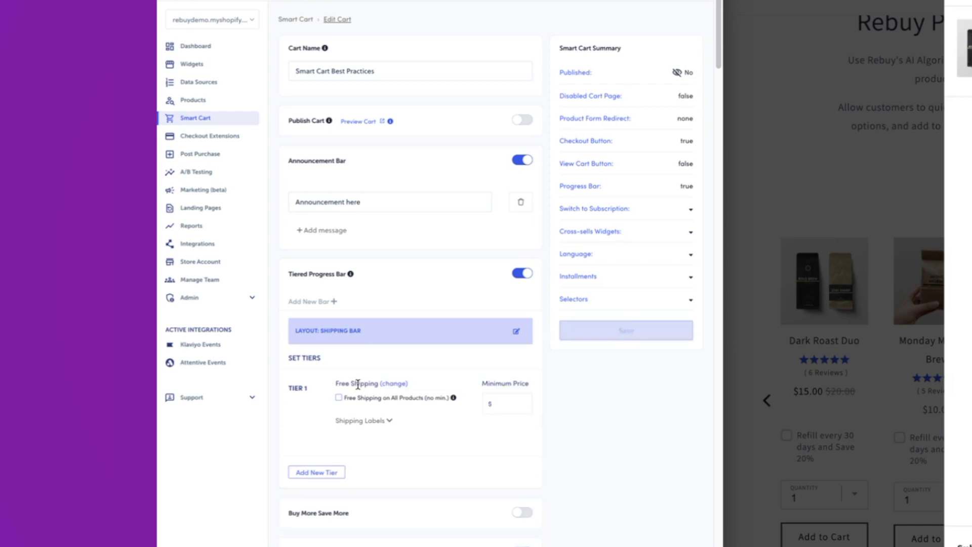
left_click(507, 407)
type("50")
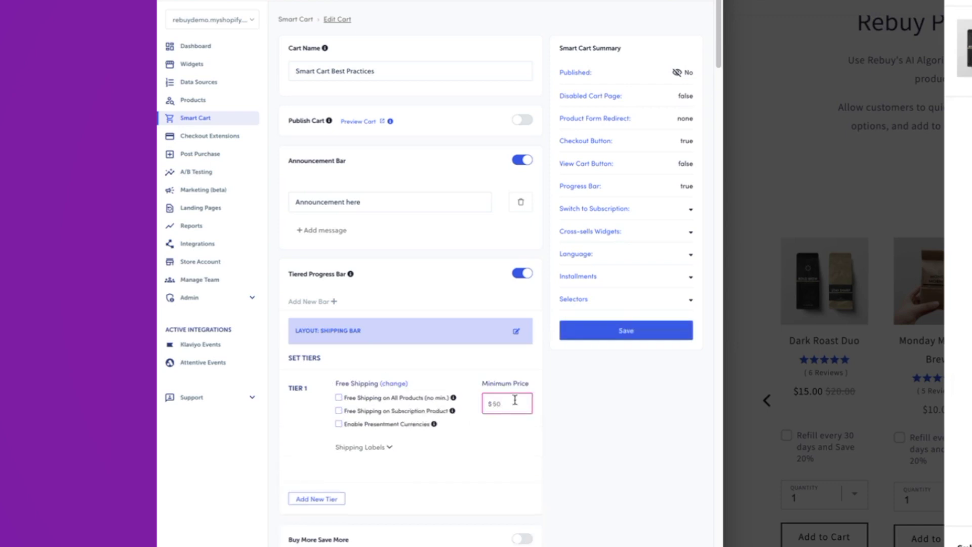
Add Tier 2 giving a free Rebuy Beanie at $100, plus an empty Tier 3
left_click(335, 501)
left_click(388, 439)
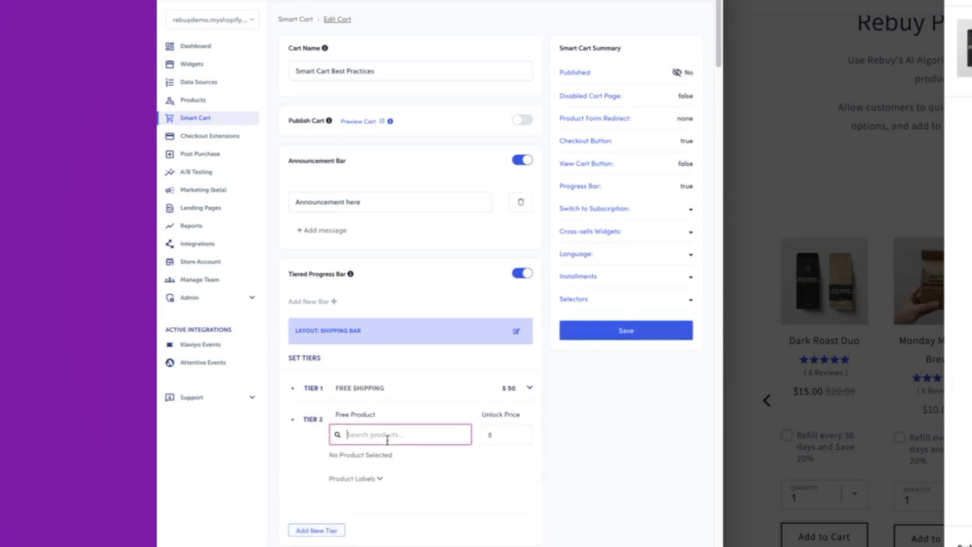
type("beanie")
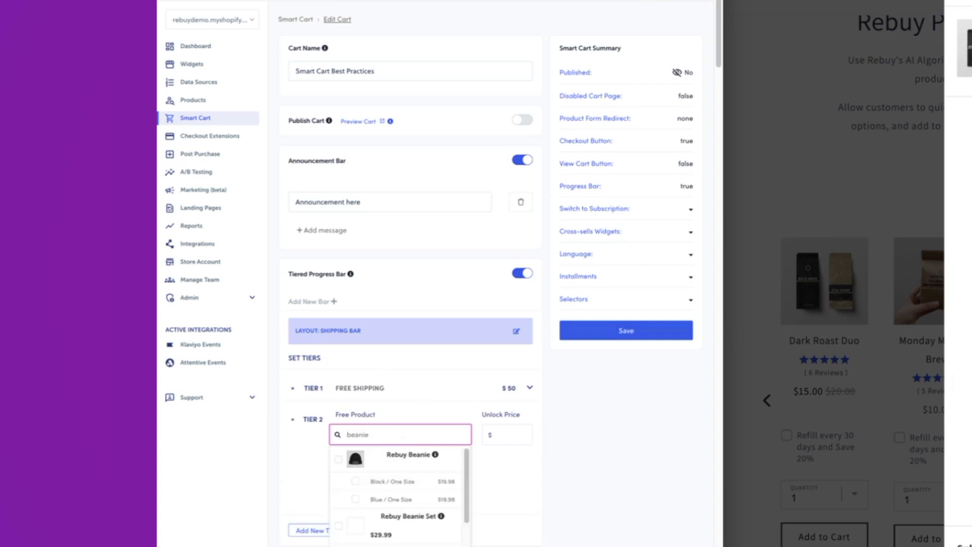
left_click(406, 458)
left_click(510, 436)
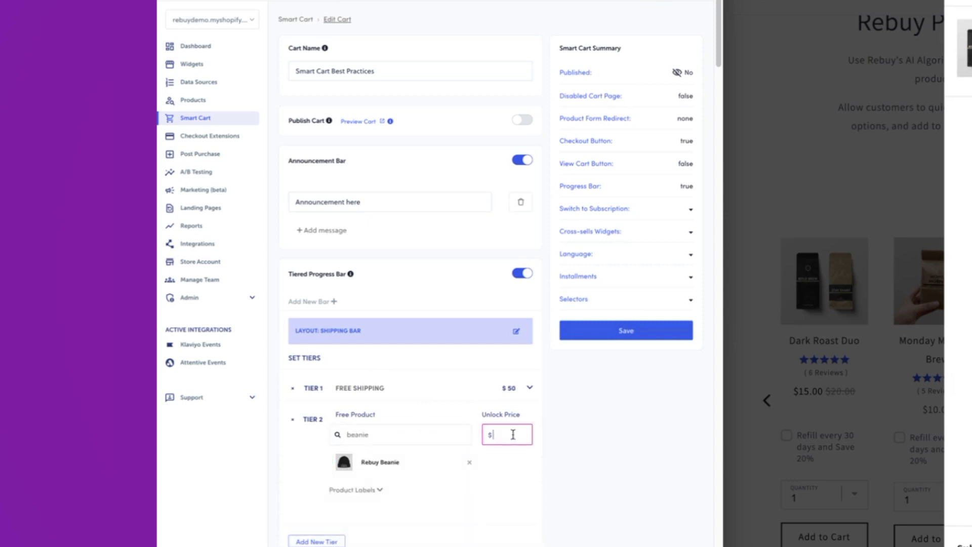
left_click(667, 421)
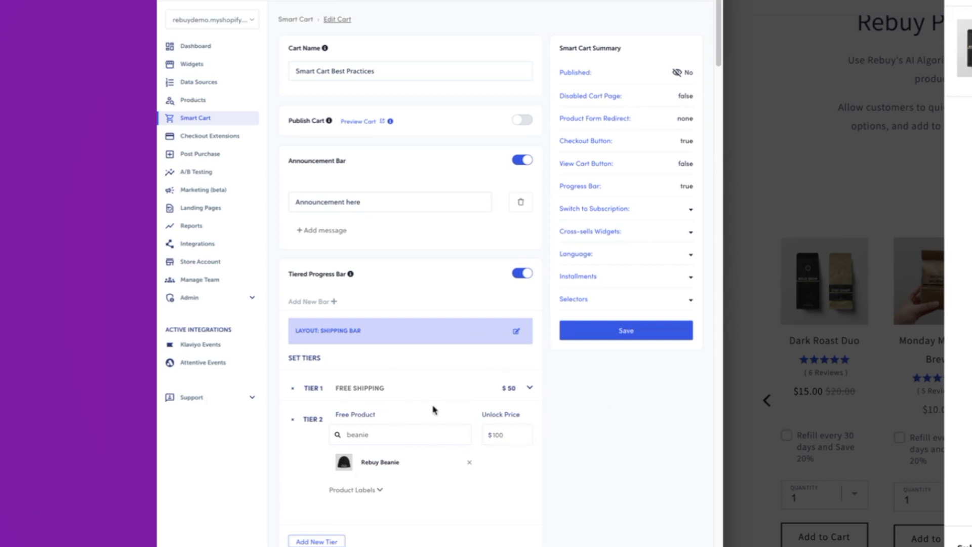
left_click(329, 540)
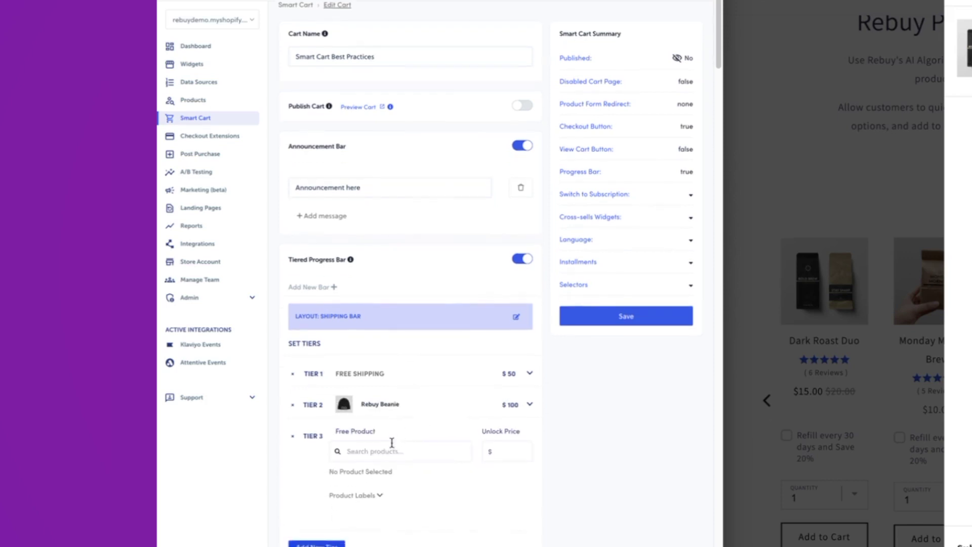
Make Rebuy Hoodie Tier 3's free product at $150 and add a fourth tier
left_click(392, 450)
type("hoodie")
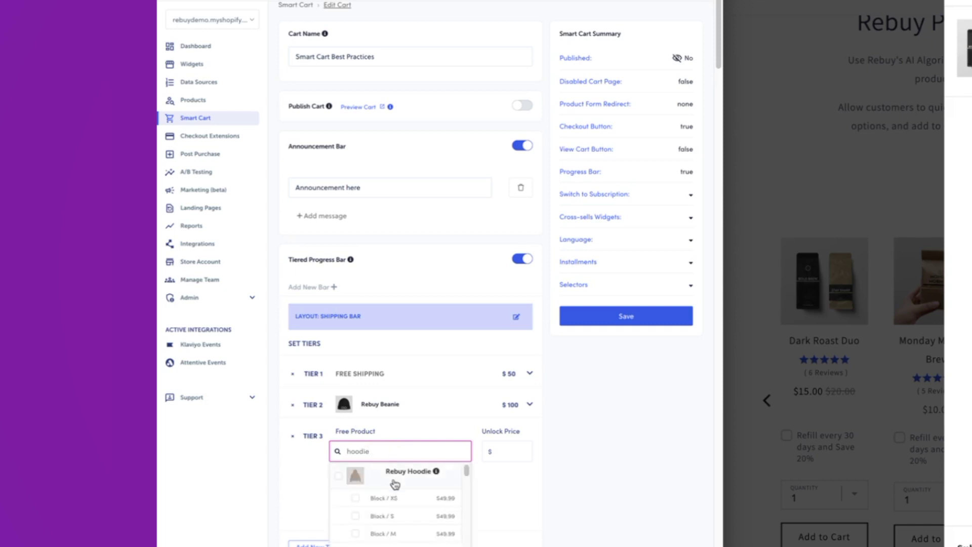
left_click(395, 480)
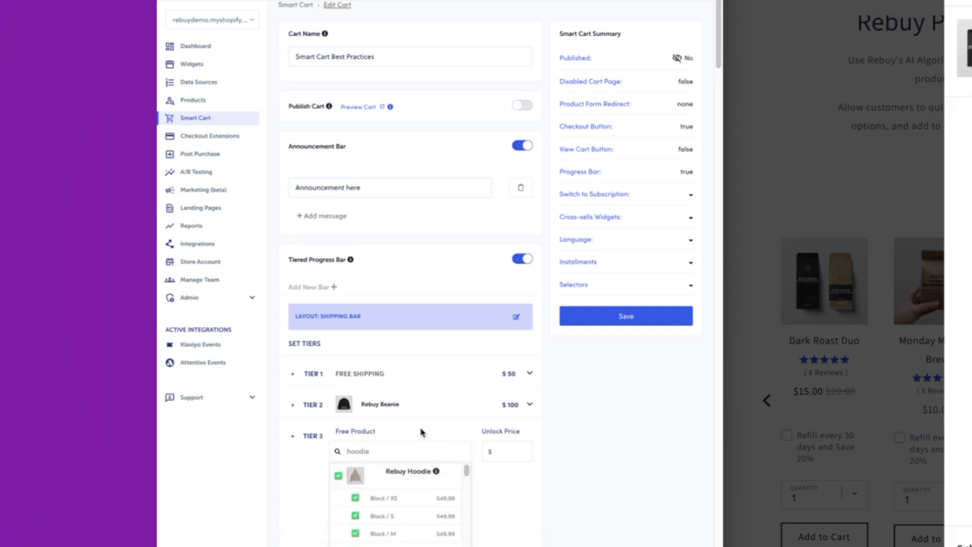
left_click(596, 433)
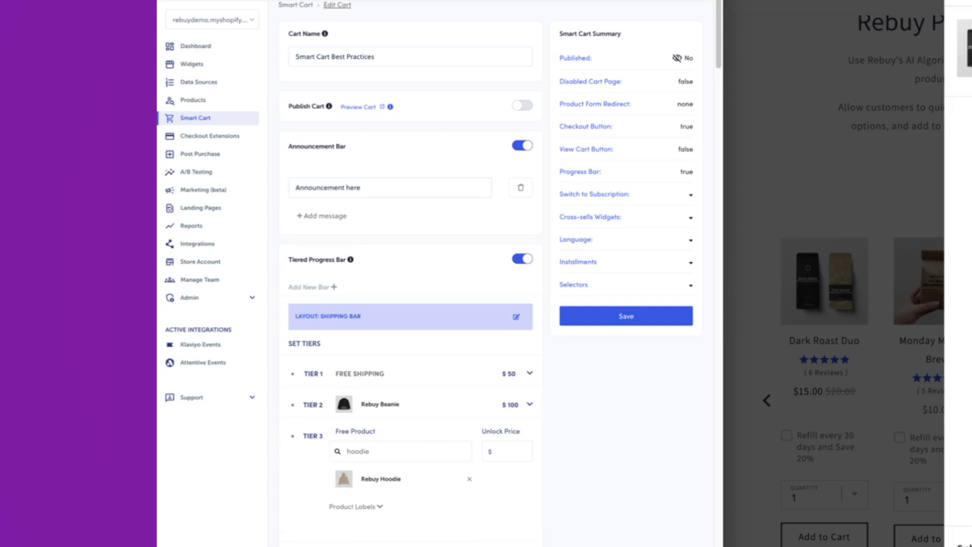
left_click(398, 540)
left_click(509, 439)
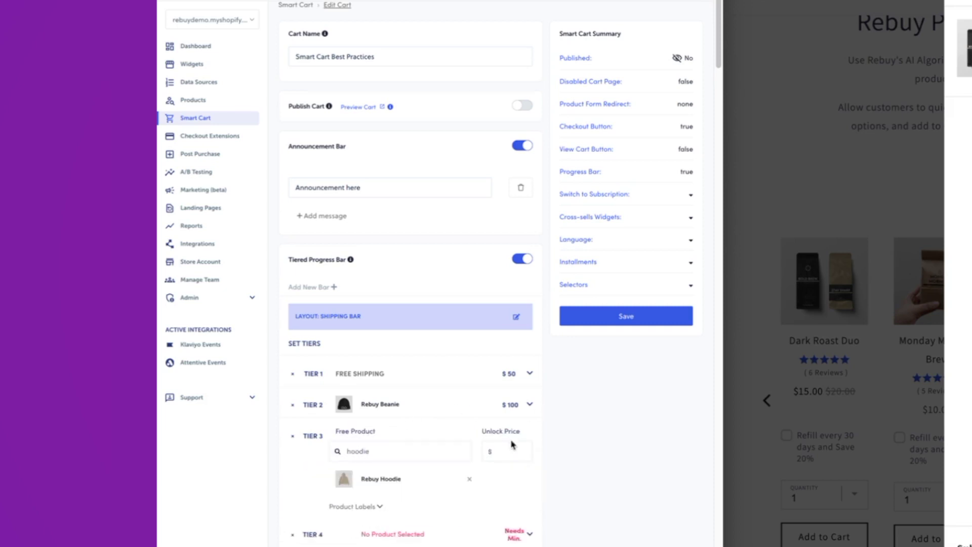
left_click(515, 449)
left_click(589, 452)
Set Tier 4's free product to Rebuy Joggers with a $200 unlock price
scroll(464, 463, "down", 3)
left_click(418, 396)
left_click(383, 348)
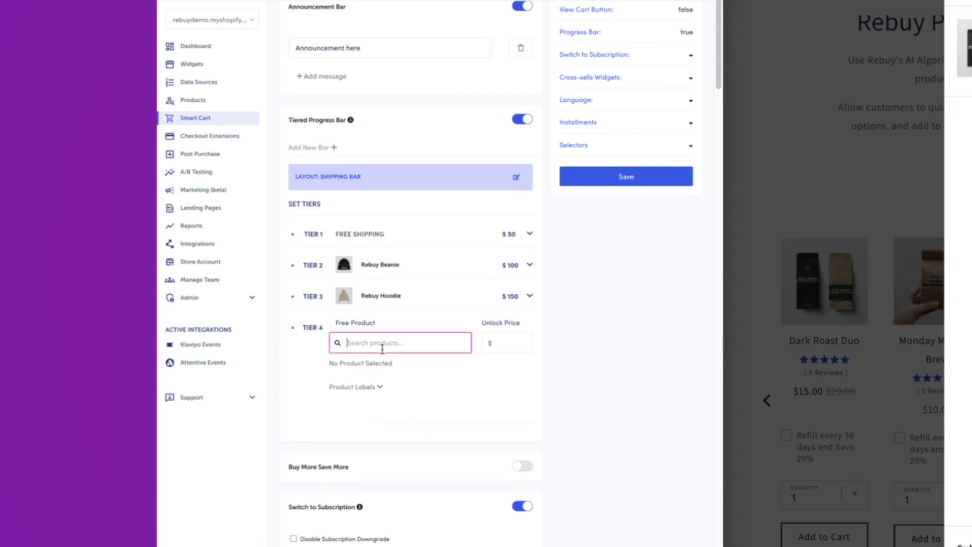
type("joggers")
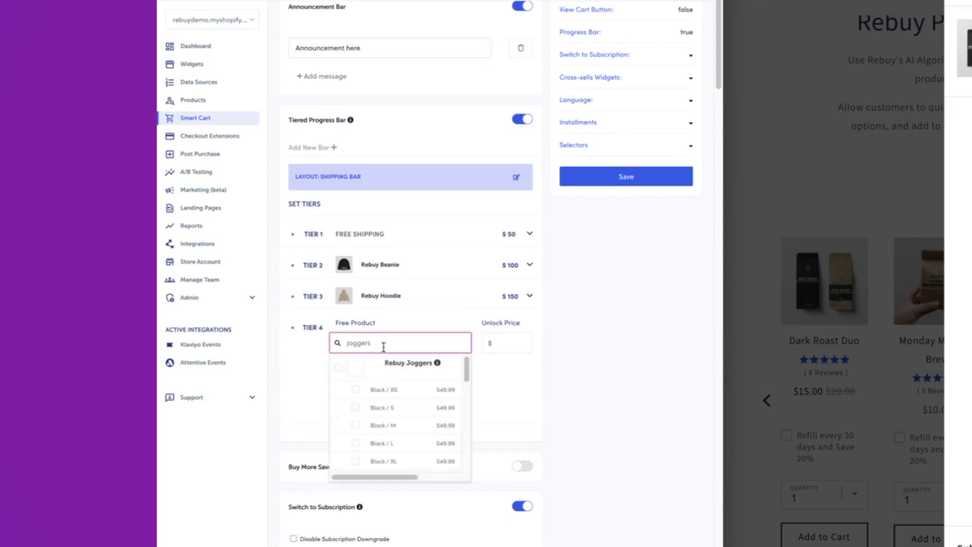
left_click(390, 370)
left_click(500, 345)
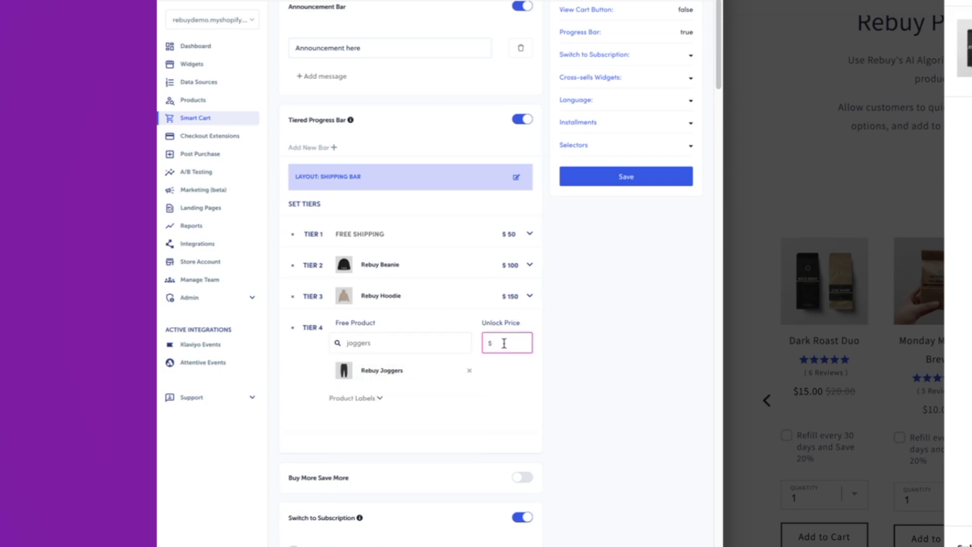
type("2000")
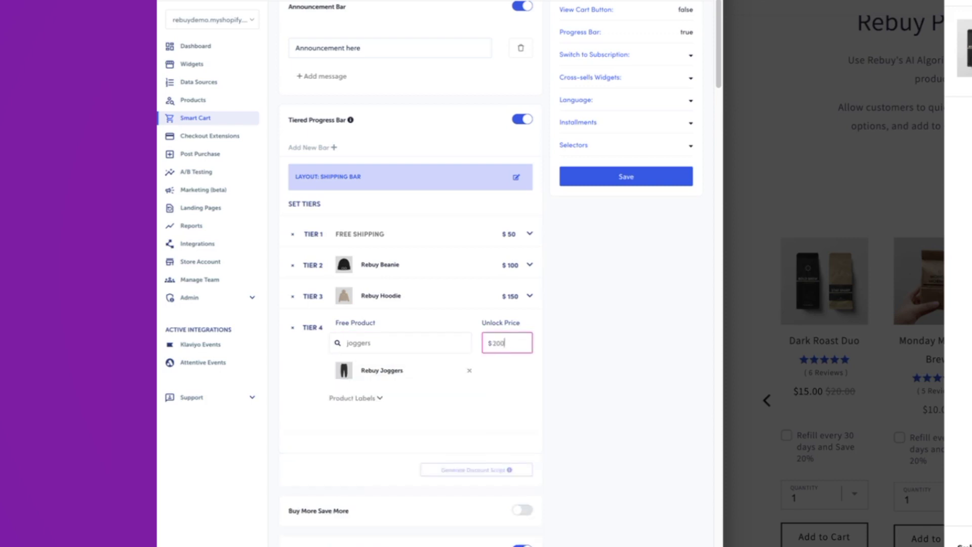
left_click(580, 368)
Turn on Buy More Save More for Rule Breaker Green, English Breakfast, Blueberry and Hibiscus teas
scroll(435, 274, "down", 2)
left_click(522, 428)
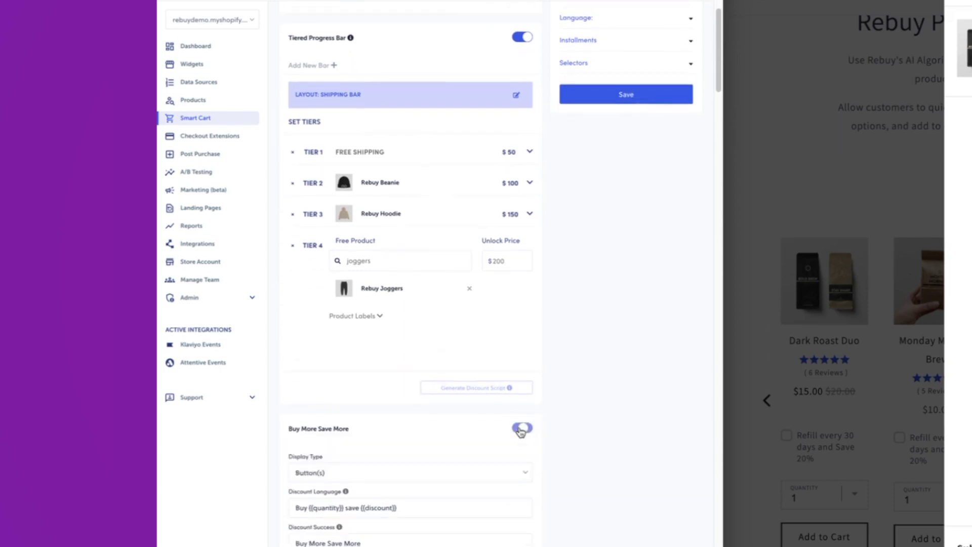
scroll(371, 372, "down", 6)
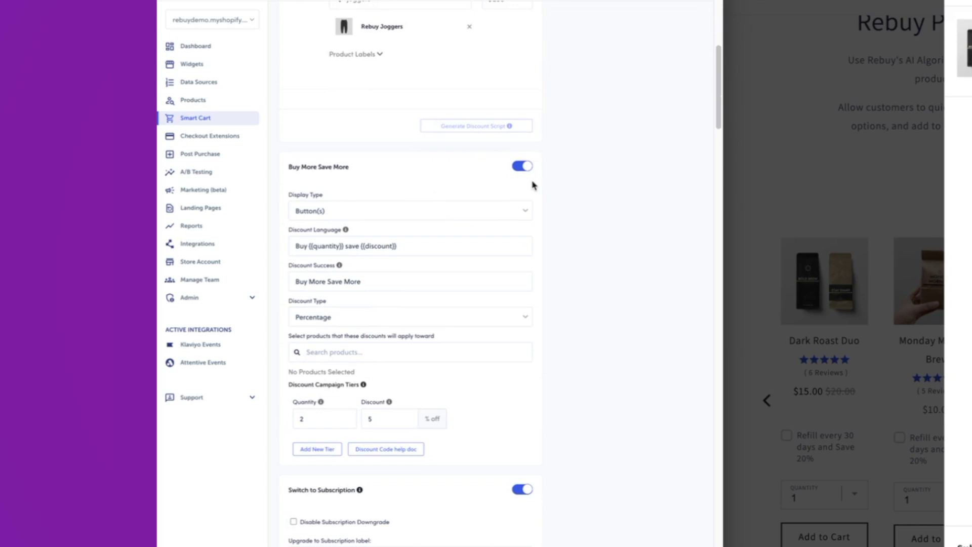
left_click(336, 352)
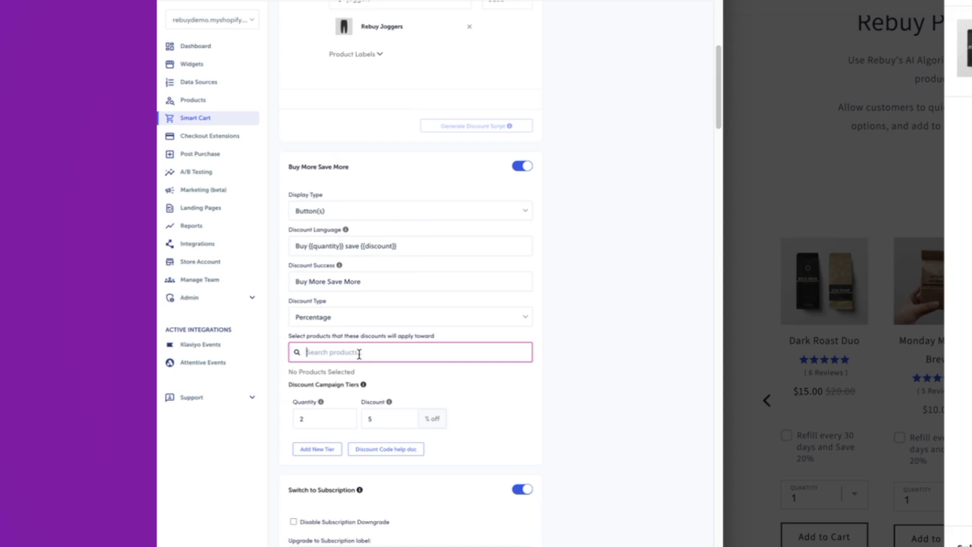
type("tea")
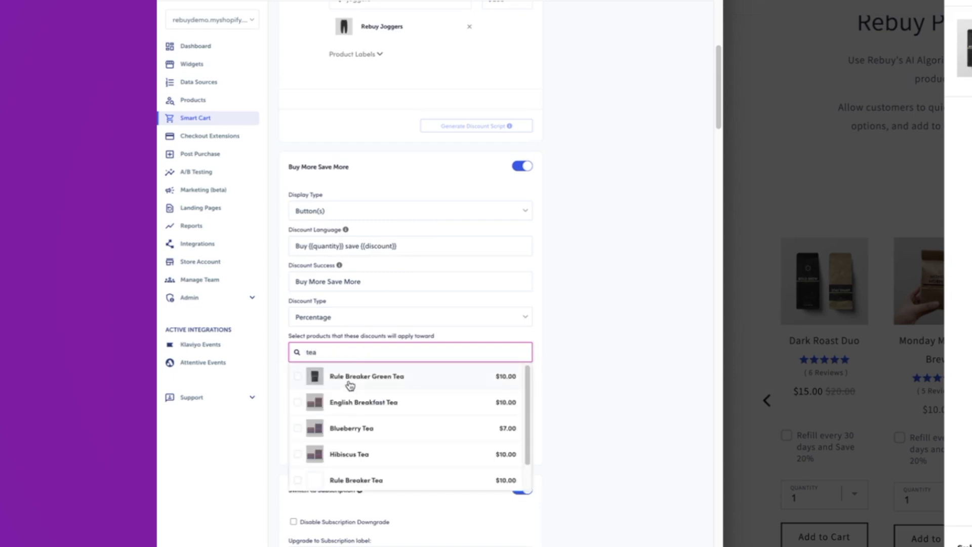
left_click(348, 383)
left_click(359, 404)
left_click(364, 428)
left_click(371, 454)
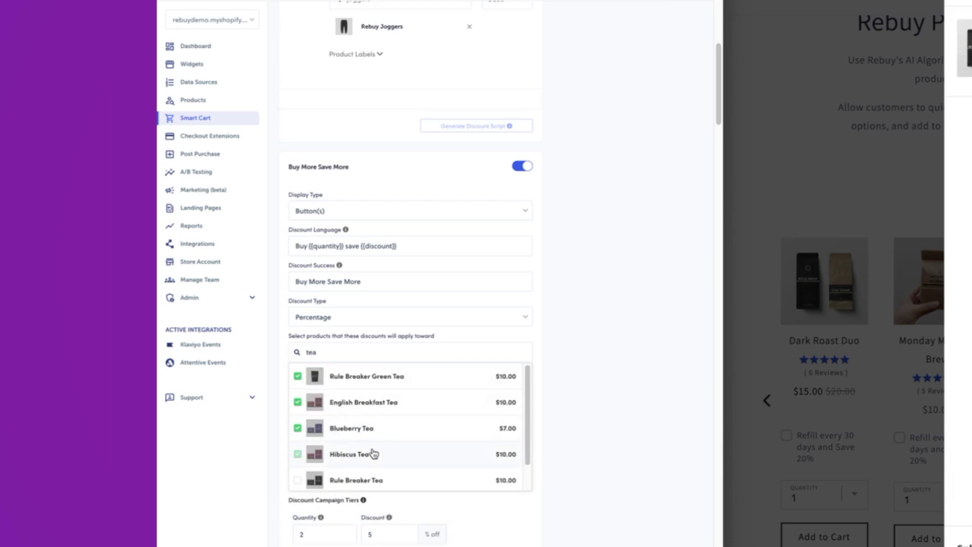
left_click(565, 400)
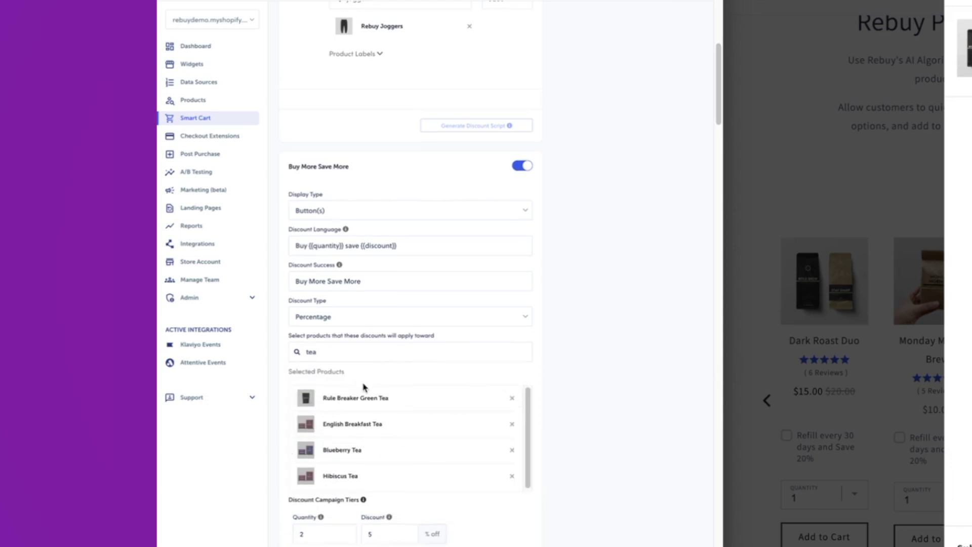
Add a second discount tier, giving 5% off for 2 items and 10% off for 3
scroll(365, 387, "down", 1)
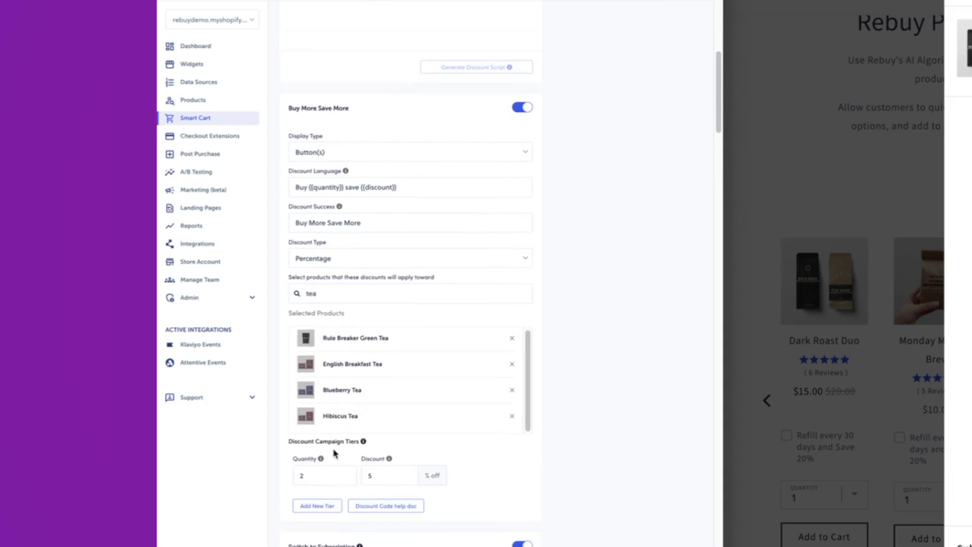
left_click(318, 506)
scroll(375, 491, "down", 1)
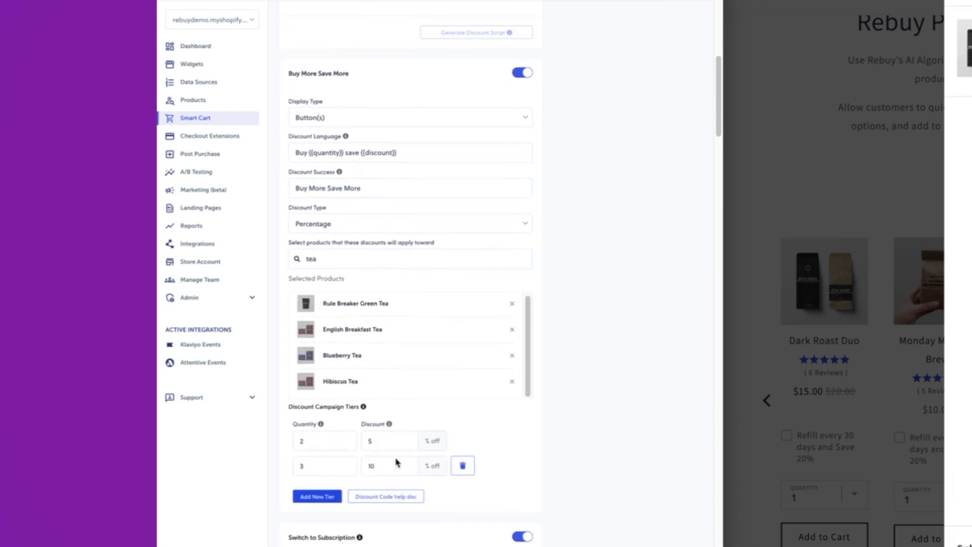
left_click(328, 440)
left_click(395, 441)
left_click(326, 466)
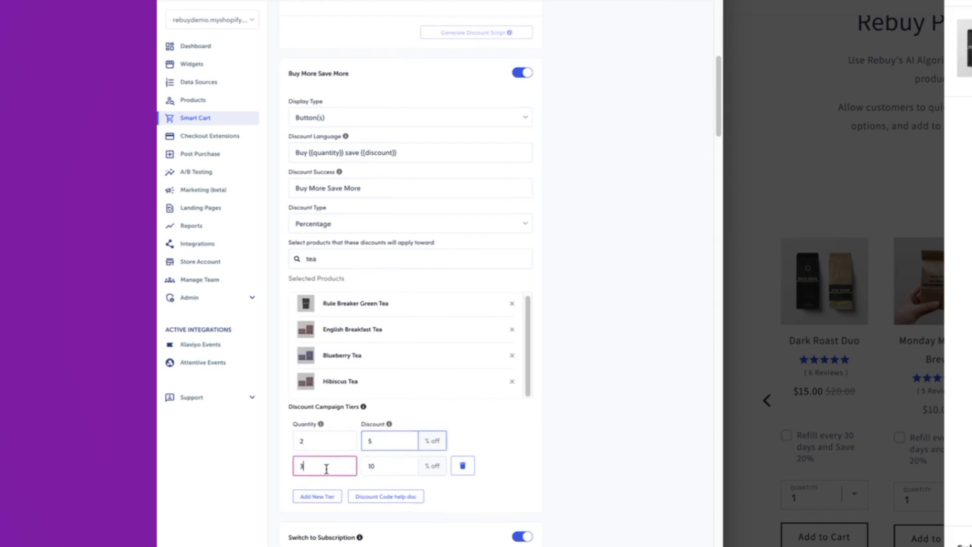
left_click(398, 467)
scroll(425, 400, "down", 5)
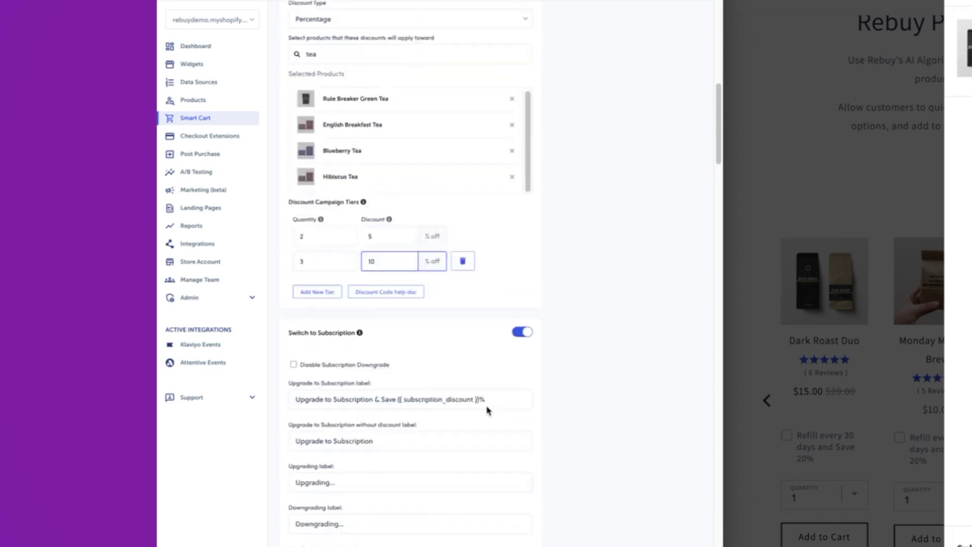
Create cart flyout widget 'Smart Cart best practices' (118141) and tick it under Cross-Sells Widgets
scroll(530, 278, "down", 4)
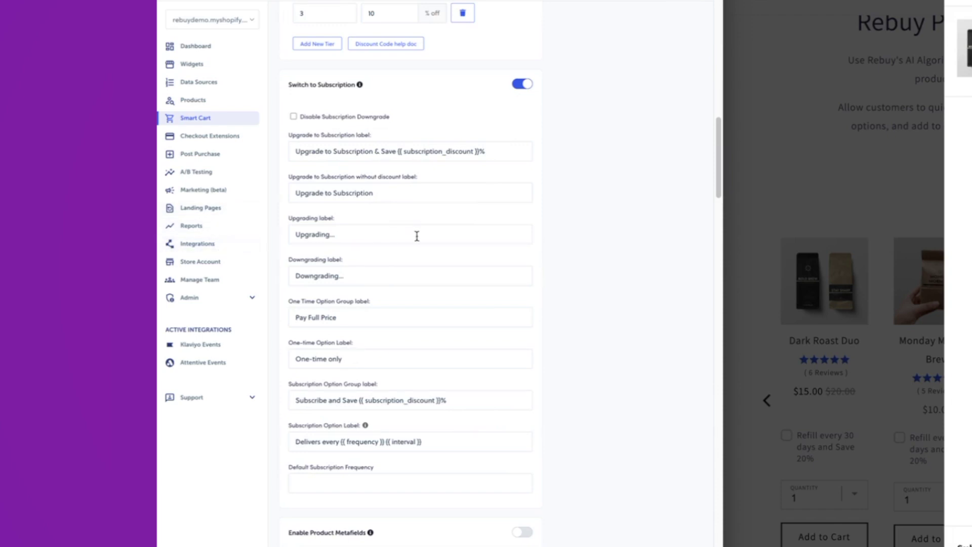
scroll(418, 236, "down", 3)
scroll(418, 239, "down", 3)
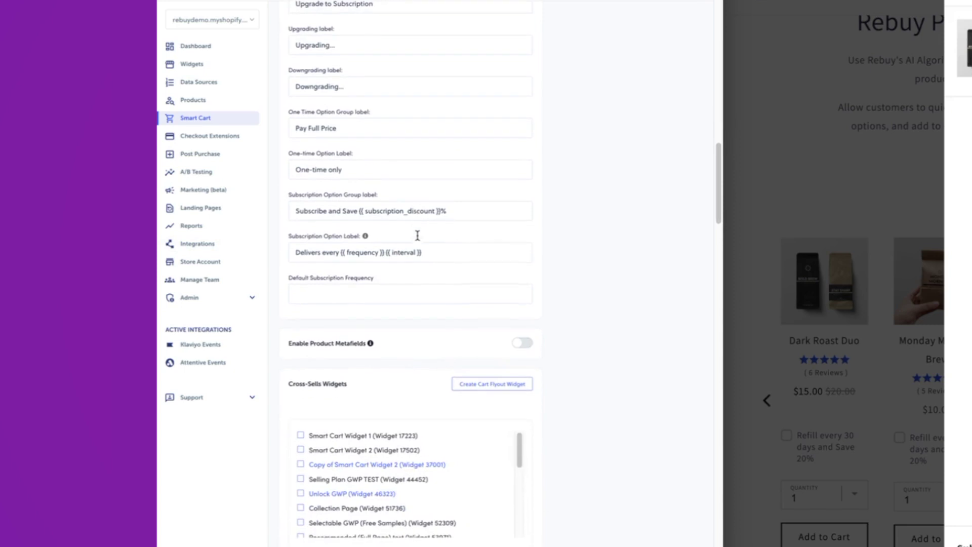
scroll(379, 260, "down", 2)
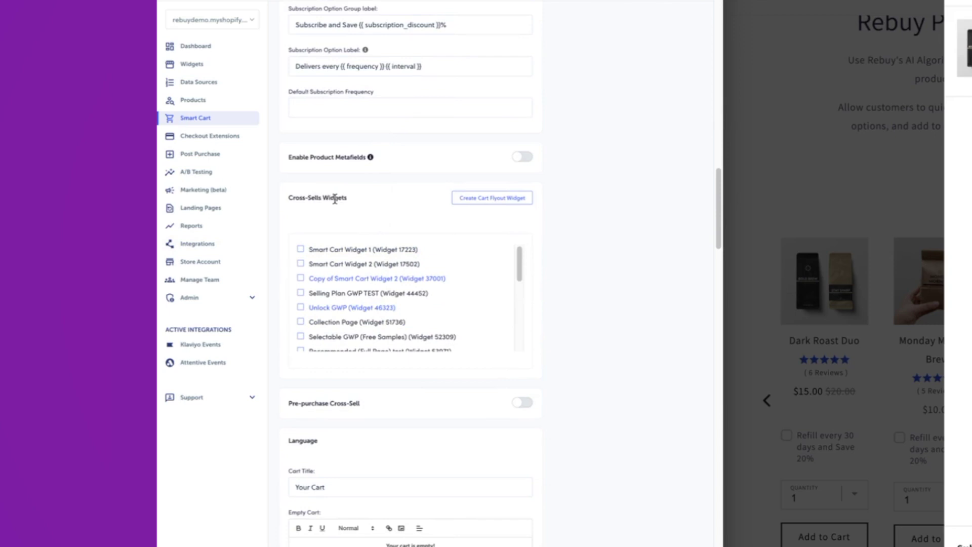
left_click(482, 199)
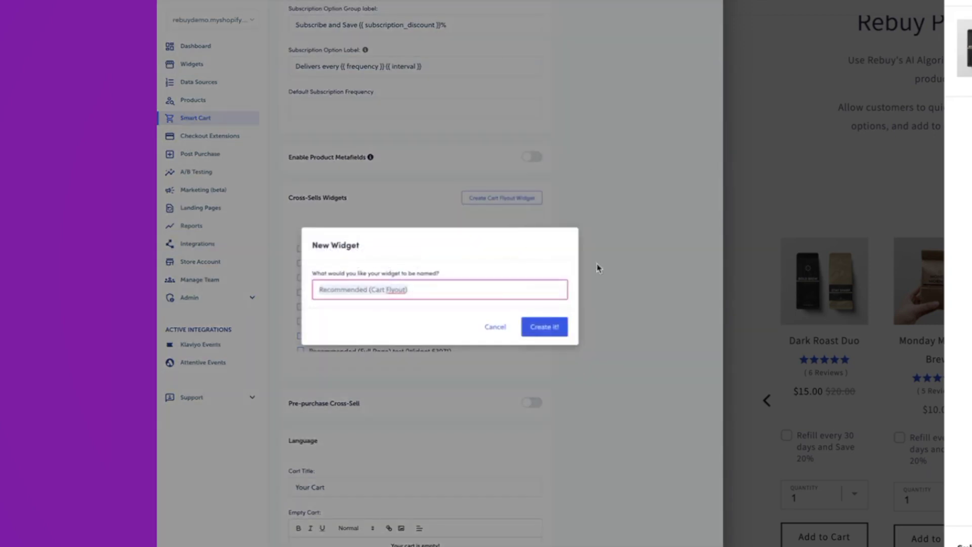
triple_click(499, 293)
type("Smart Cart best practices")
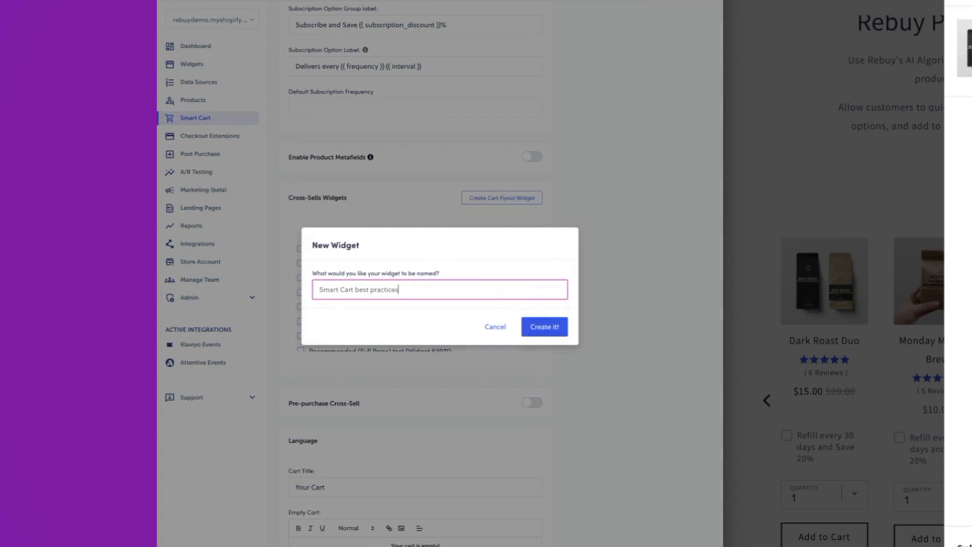
left_click(547, 327)
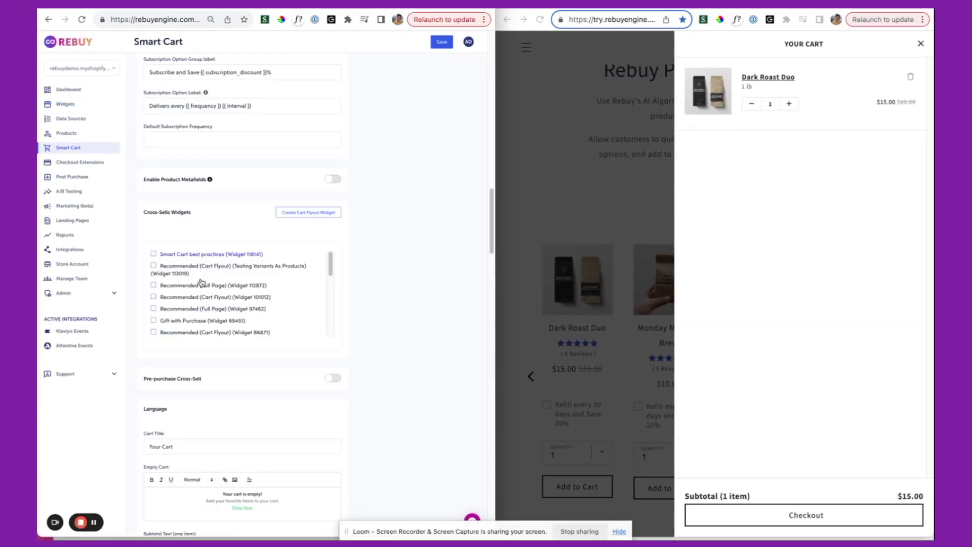
left_click(154, 253)
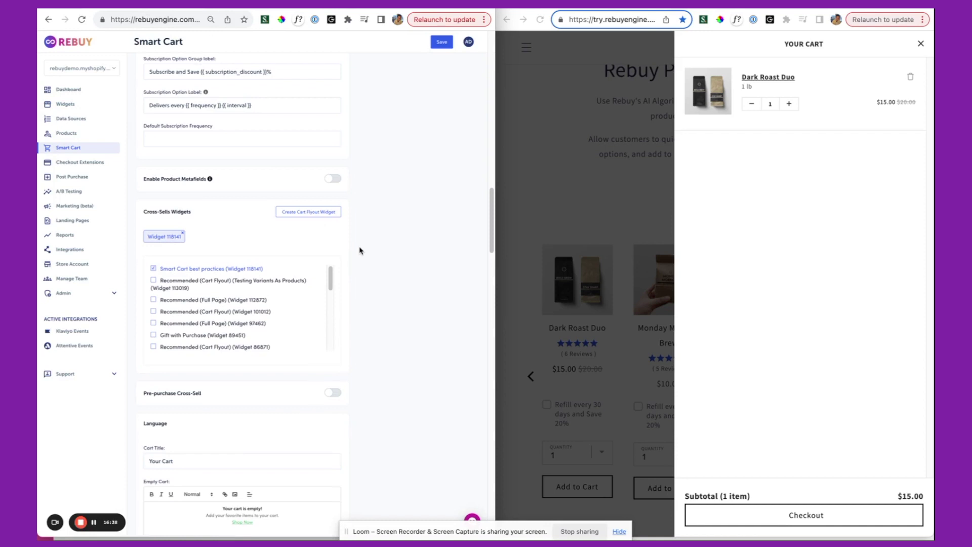
scroll(360, 253, "down", 1)
Save the Smart Cart settings and look over the cart title and empty-cart message
left_click(442, 42)
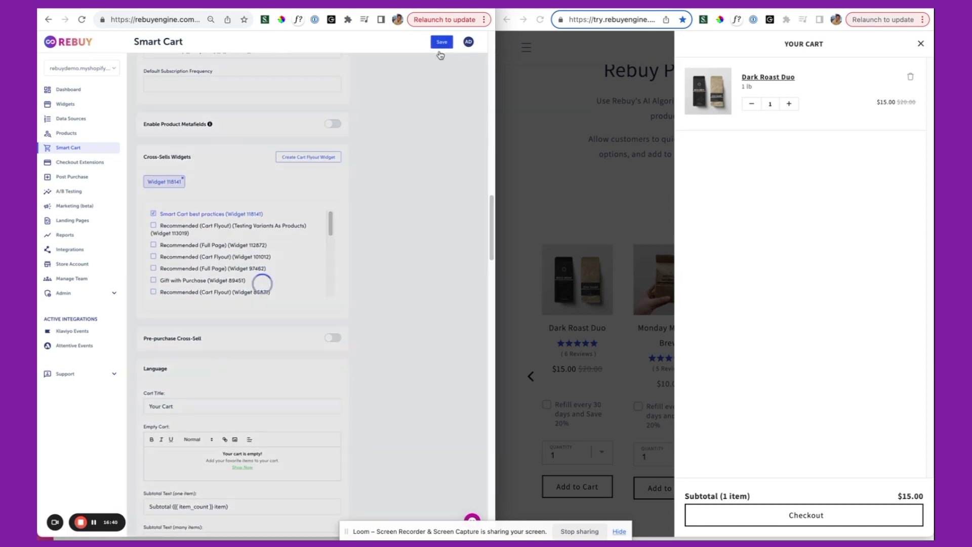
scroll(227, 164, "down", 4)
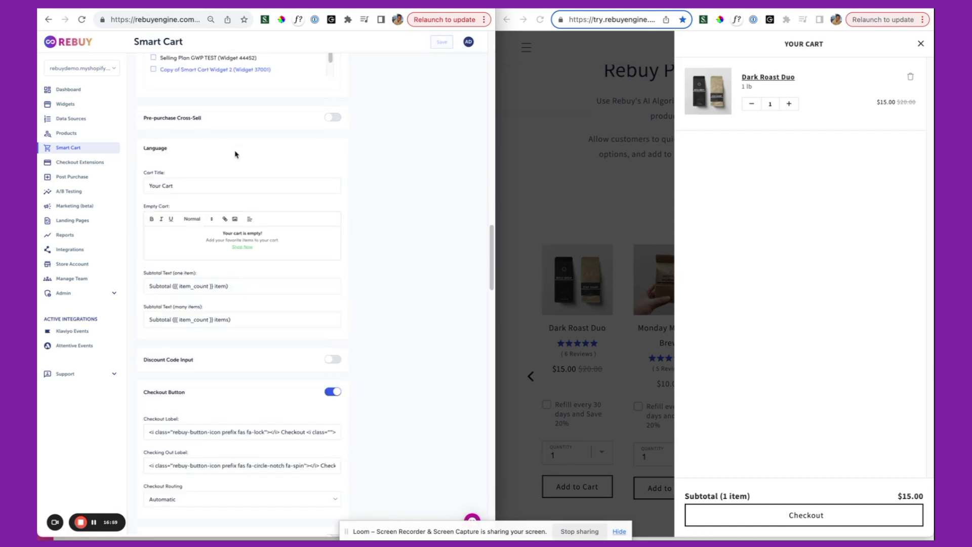
double_click(176, 185)
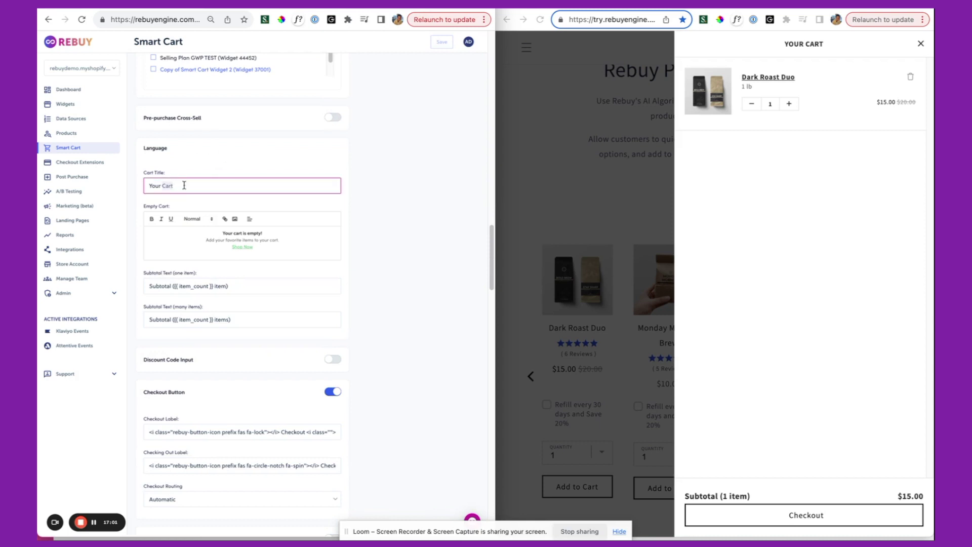
scroll(313, 226, "down", 1)
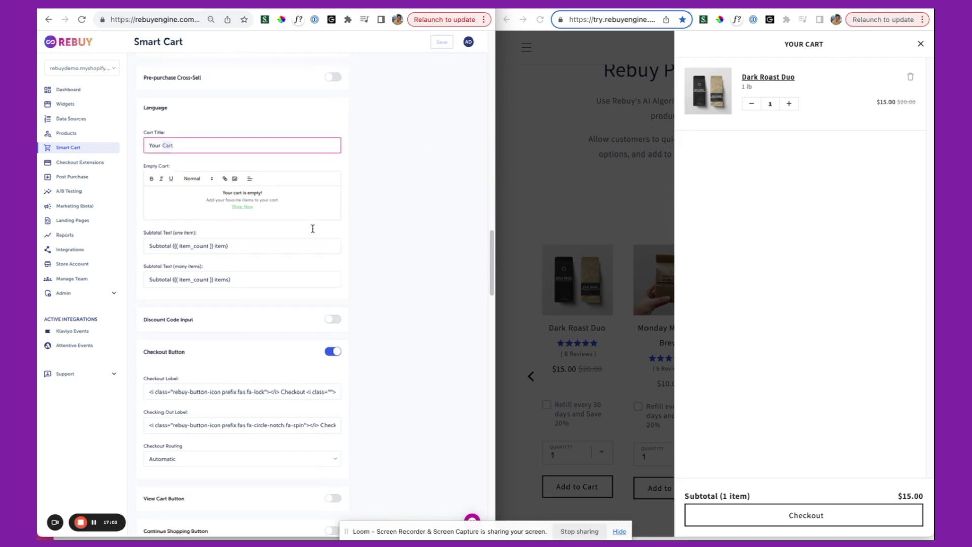
left_click(252, 177)
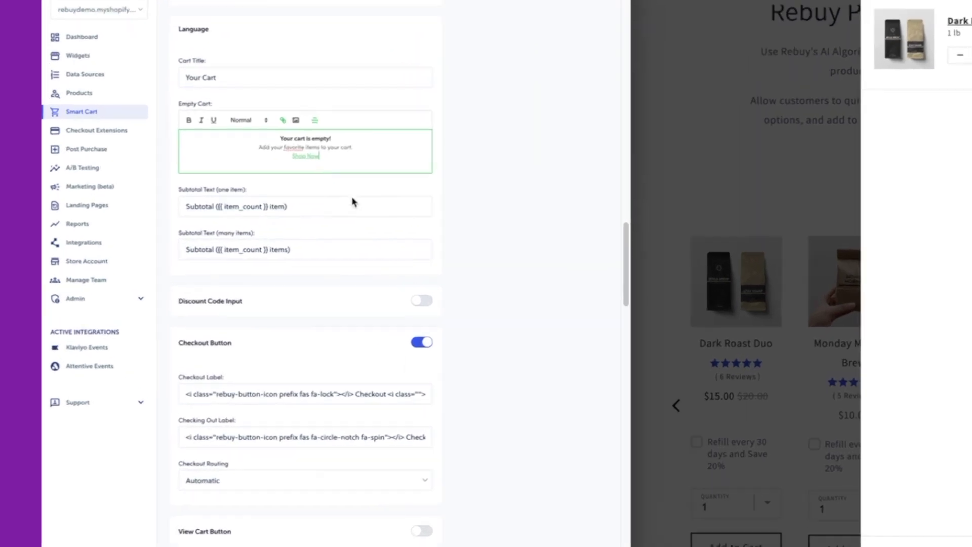
scroll(264, 197, "down", 3)
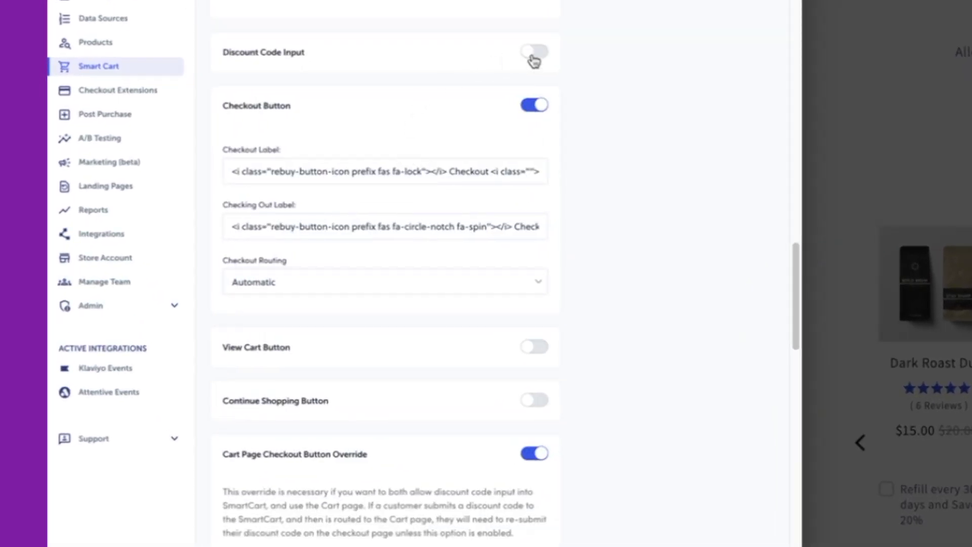
Switch the cart's discount code input on
left_click(534, 56)
left_click(535, 54)
left_click(535, 53)
scroll(399, 180, "down", 5)
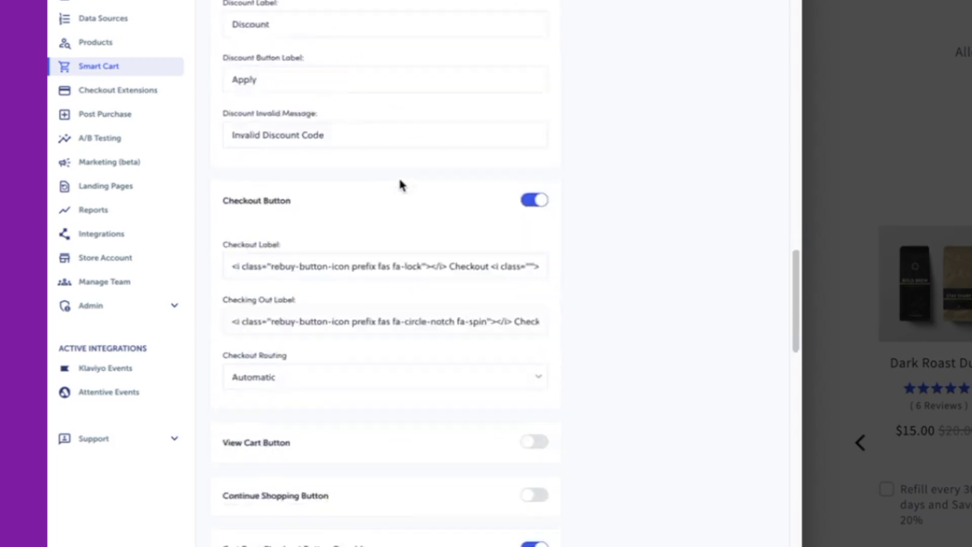
scroll(382, 188, "down", 1)
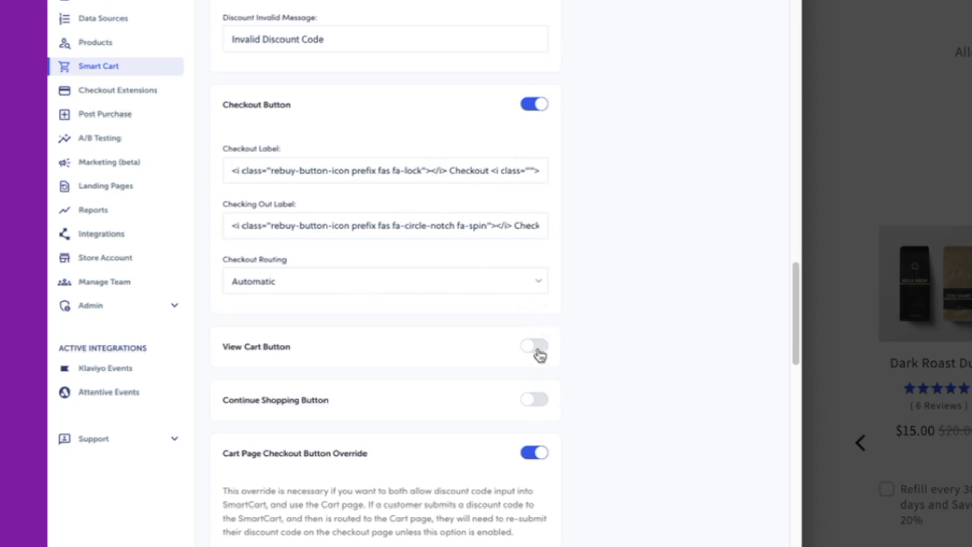
Try enabling Attentive SMS Capture in the Apps list, then cancel its setup form
scroll(446, 304, "down", 8)
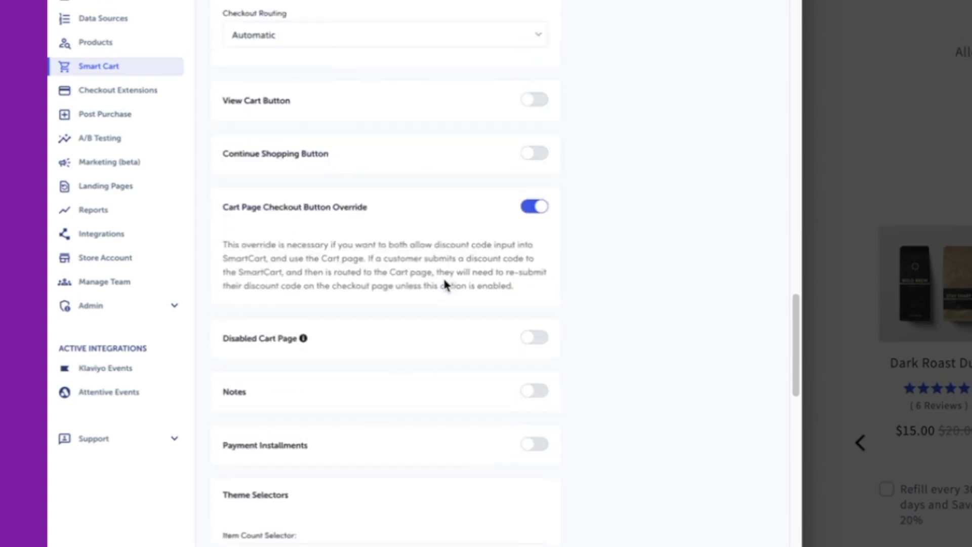
scroll(444, 285, "down", 3)
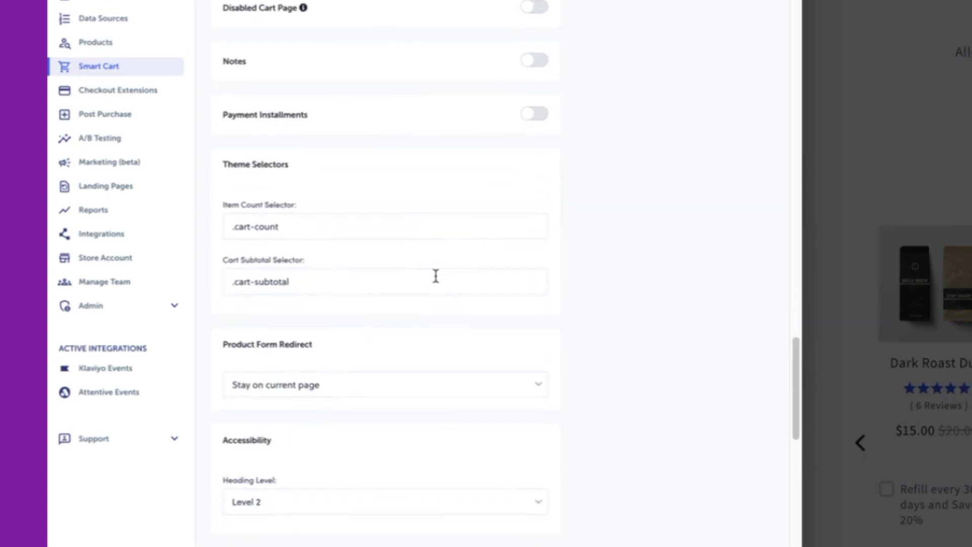
scroll(358, 329, "down", 7)
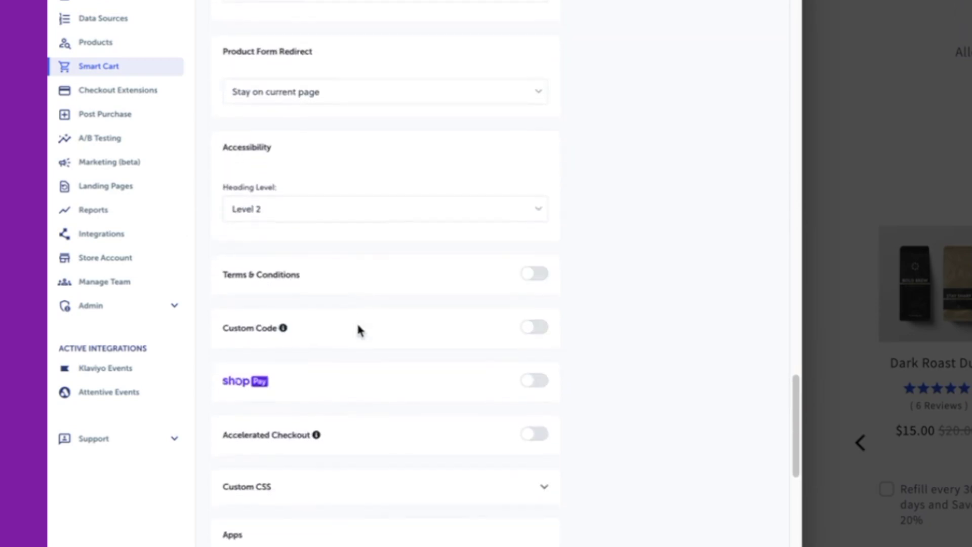
scroll(357, 326, "down", 5)
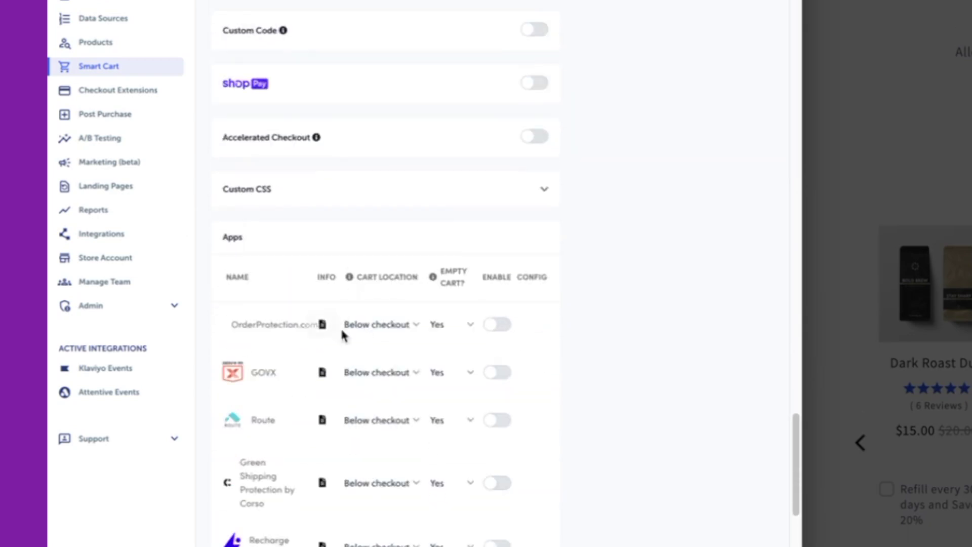
scroll(351, 311, "down", 1)
scroll(354, 334, "down", 1)
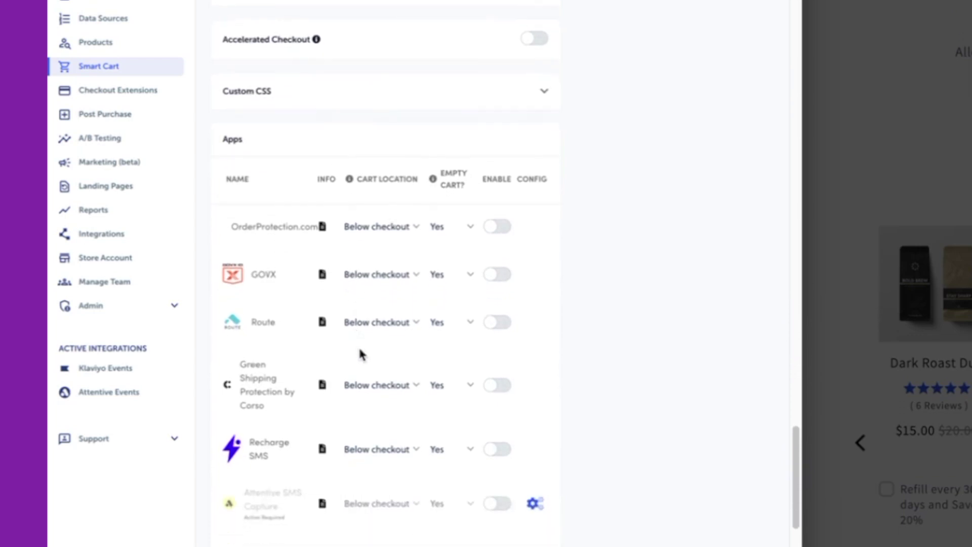
scroll(359, 352, "down", 1)
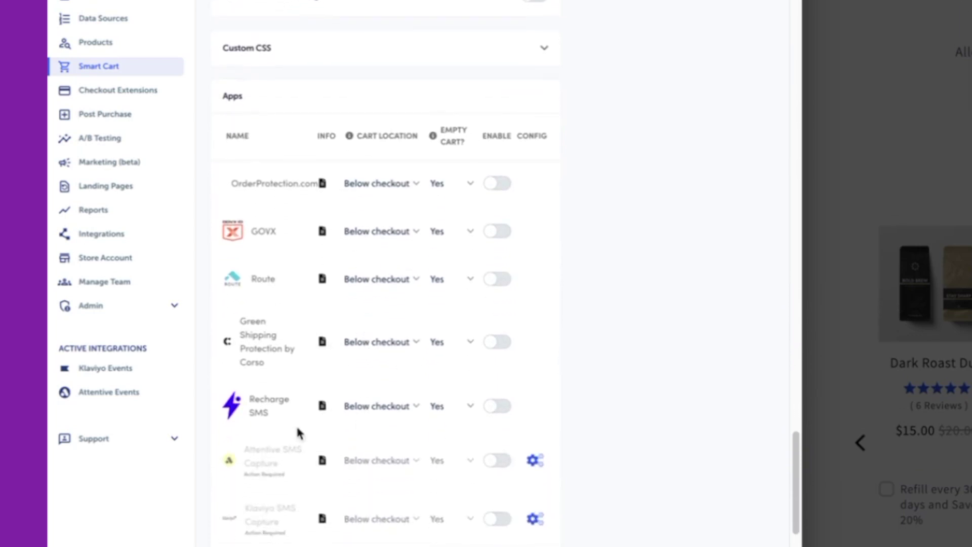
scroll(314, 434, "down", 1)
left_click(503, 430)
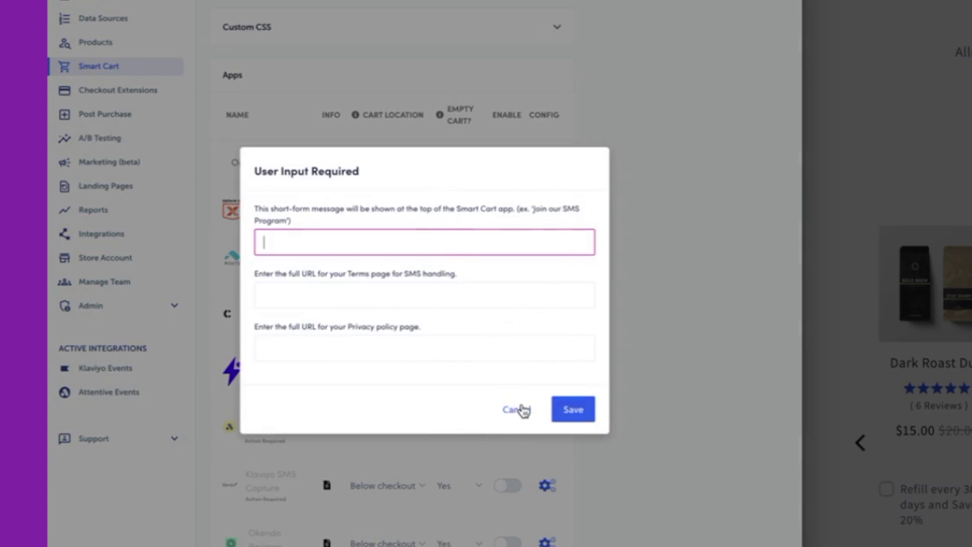
left_click(525, 411)
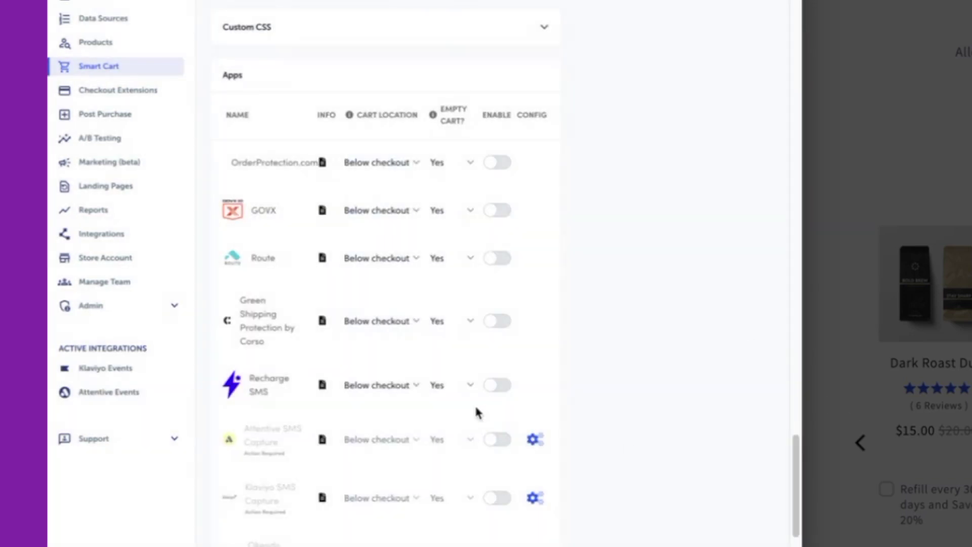
Enable the Recharge SMS app, leaving the other cart apps off
left_click(495, 389)
scroll(441, 322, "down", 10)
scroll(441, 324, "up", 6)
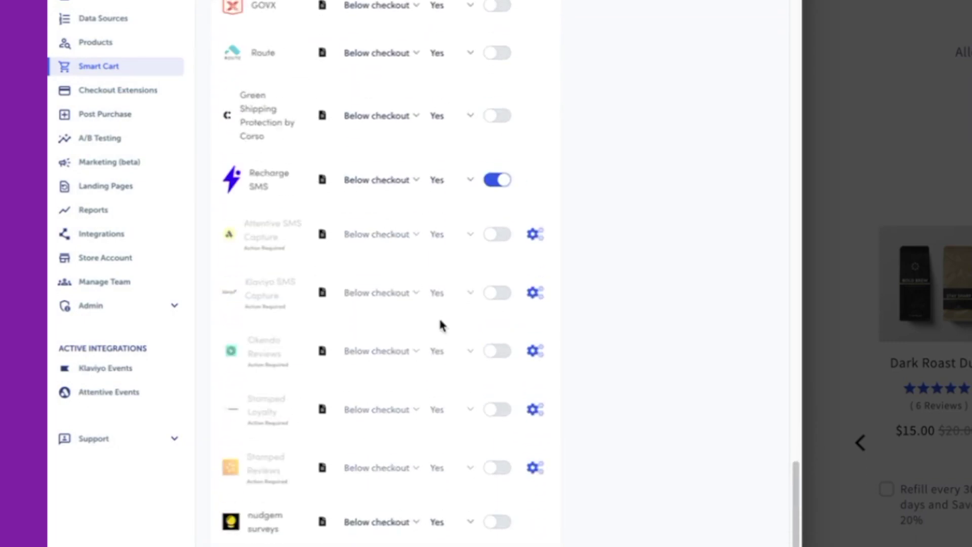
scroll(441, 323, "up", 8)
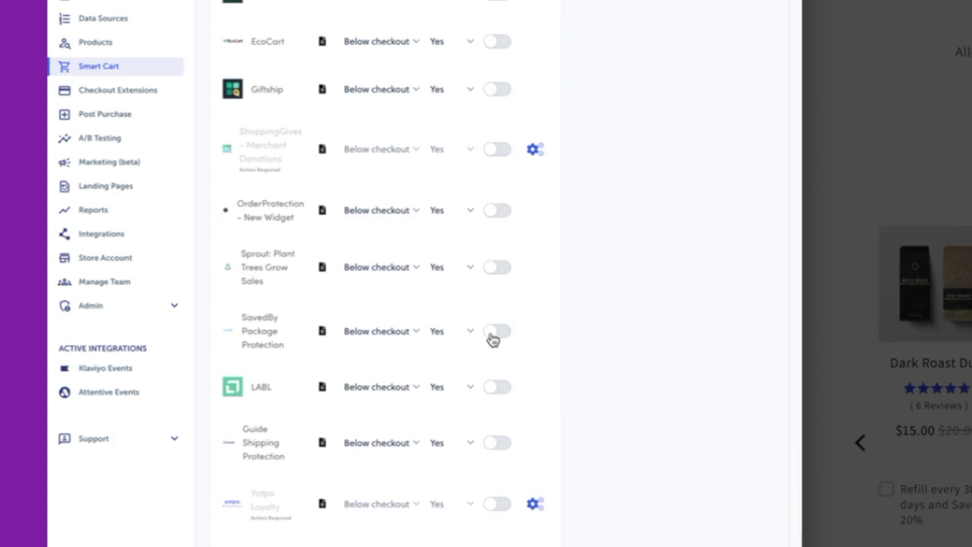
scroll(379, 408, "up", 15)
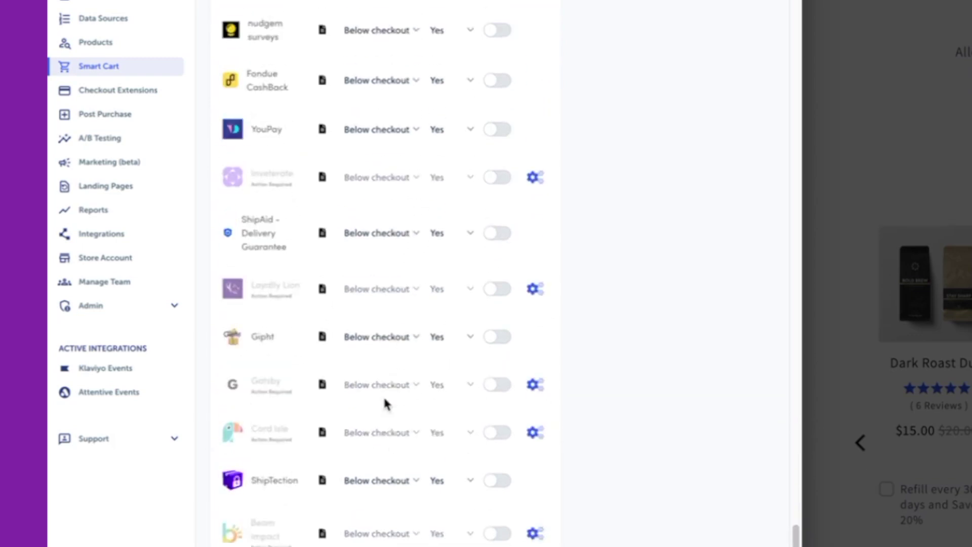
scroll(383, 407, "down", 10)
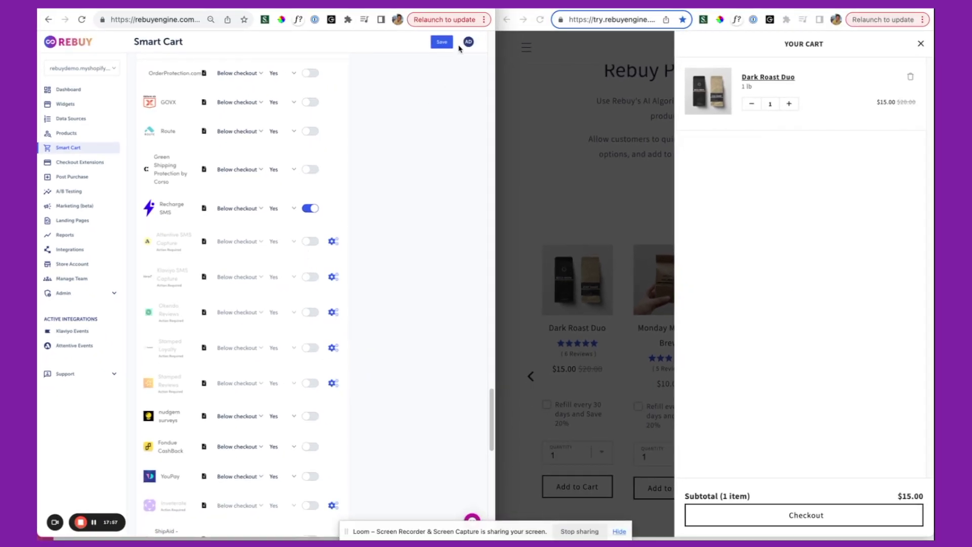
Save, reload the storefront and check the cart's announcement banner and reward tier labels
left_click(442, 43)
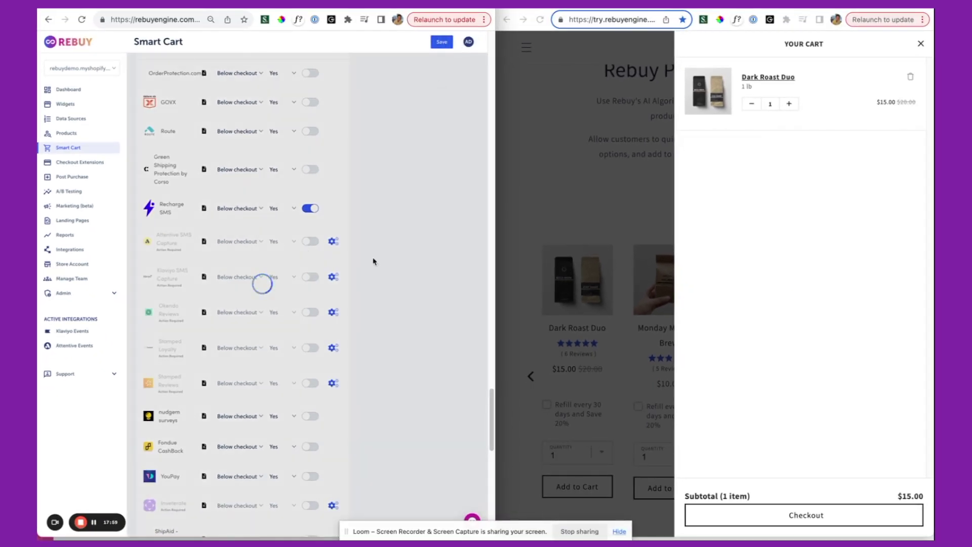
left_click(541, 27)
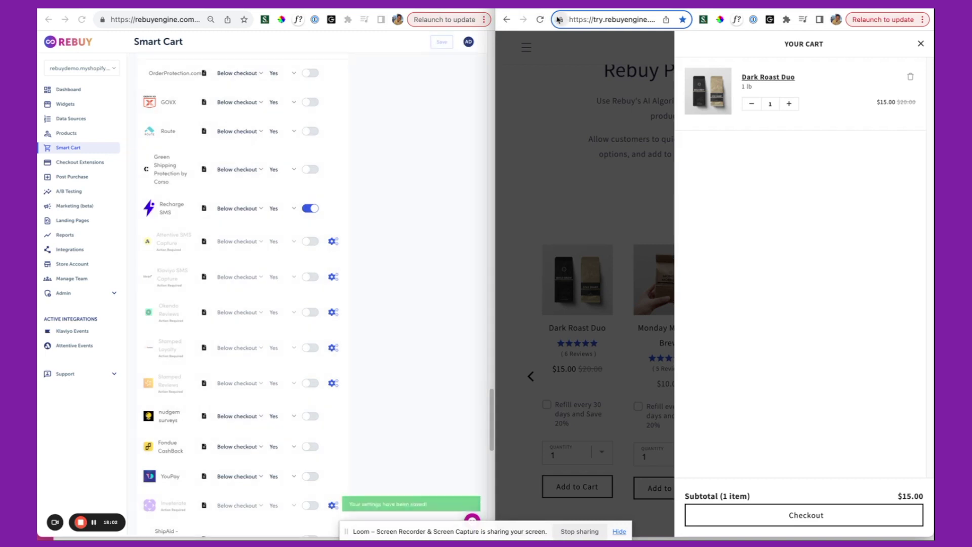
left_click(539, 20)
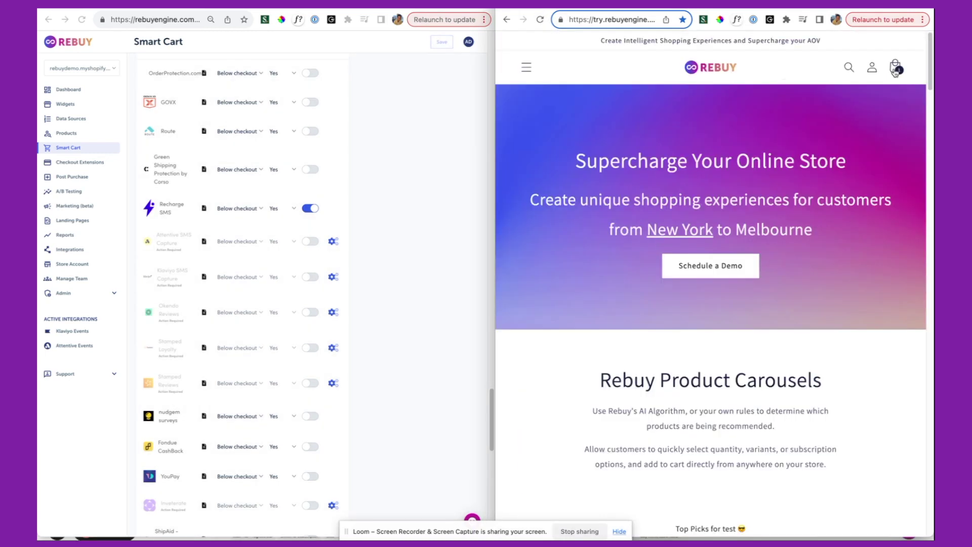
left_click(895, 67)
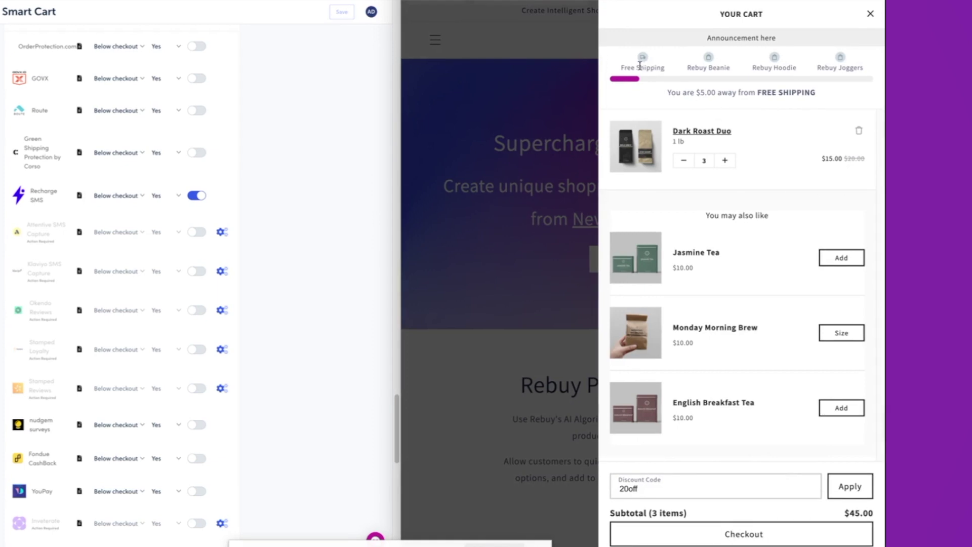
left_click_drag(640, 66, 755, 71)
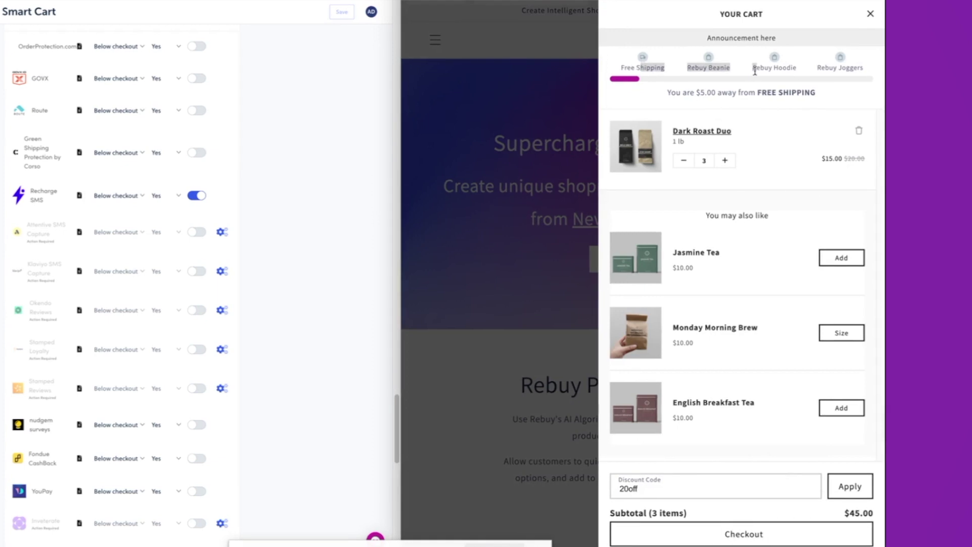
left_click(774, 71)
left_click_drag(777, 38, 710, 35)
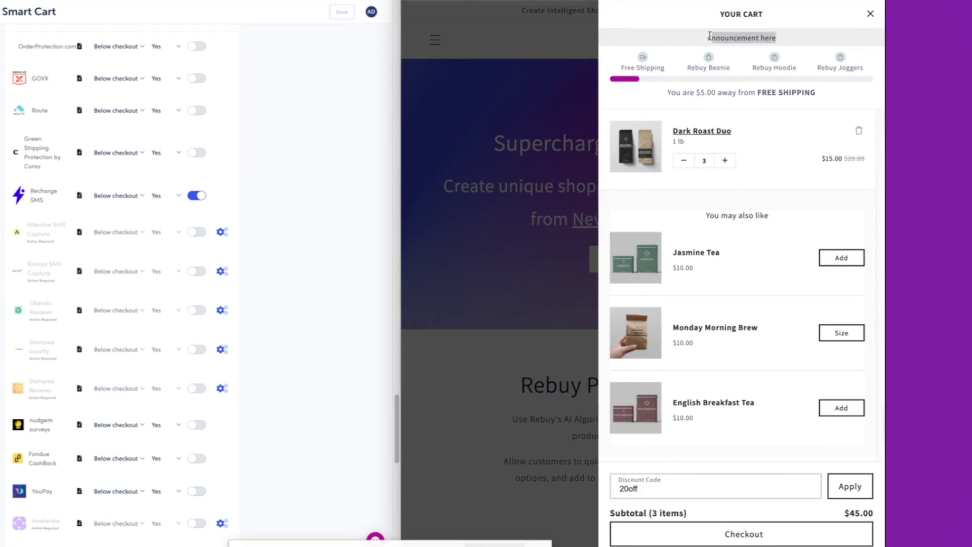
left_click_drag(657, 68, 767, 75)
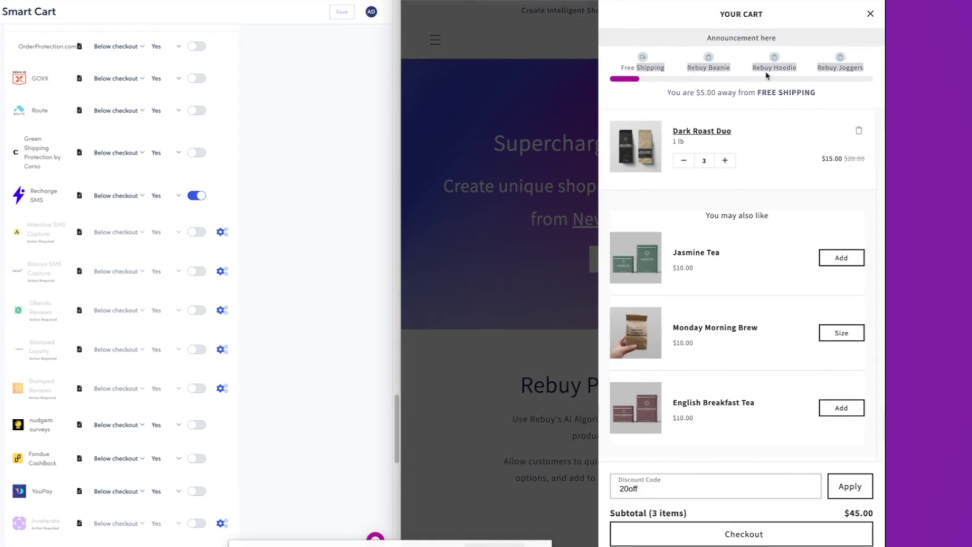
Raise Dark Roast Duo to 6 in the cart and add Jasmine Tea
left_click(725, 161)
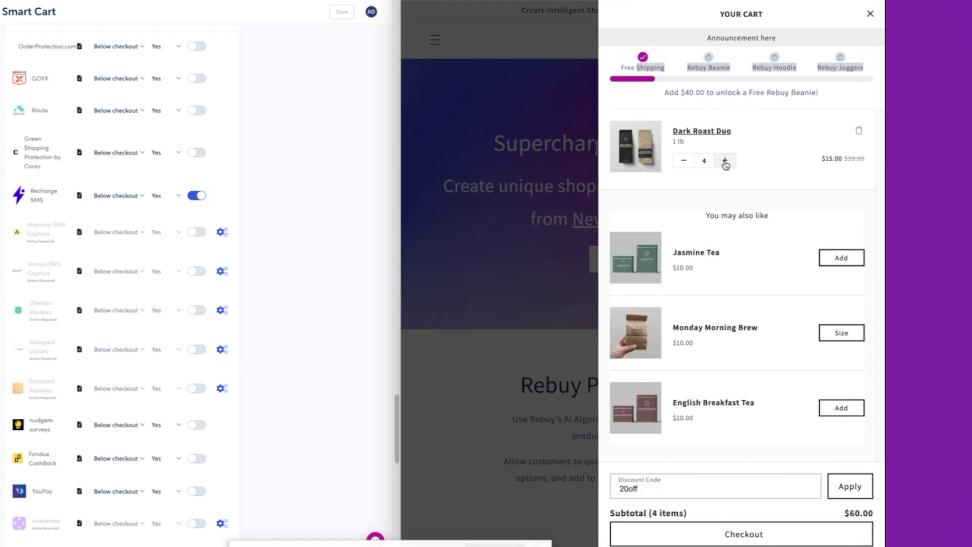
left_click(725, 161)
left_click(725, 160)
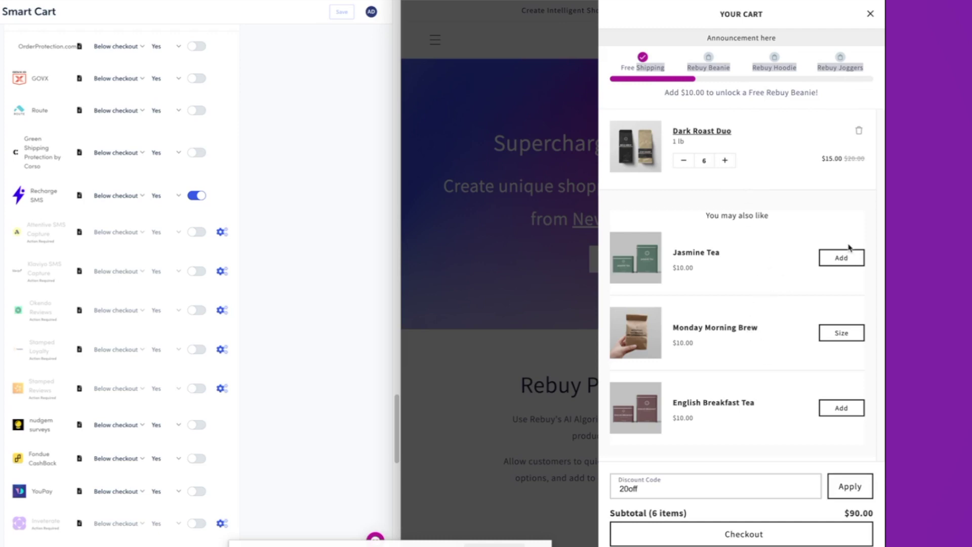
left_click(843, 261)
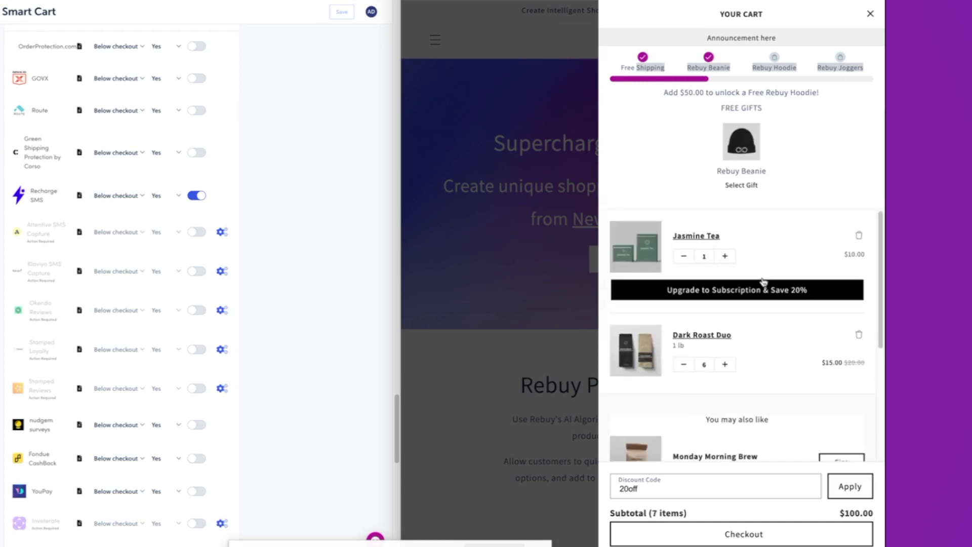
scroll(765, 284, "down", 4)
scroll(761, 290, "up", 4)
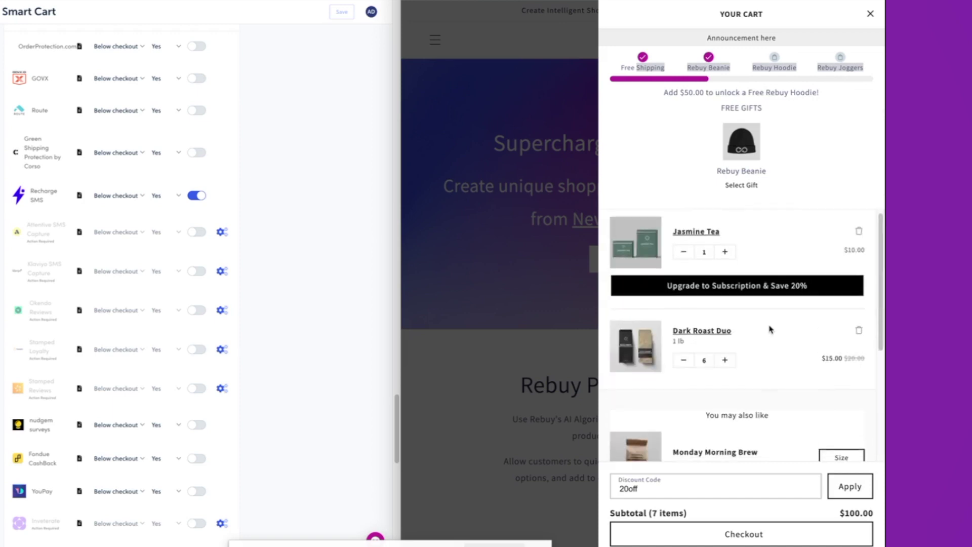
scroll(771, 327, "down", 4)
Choose the Blue / One Size free beanie and apply discount code 20off
left_click(742, 186)
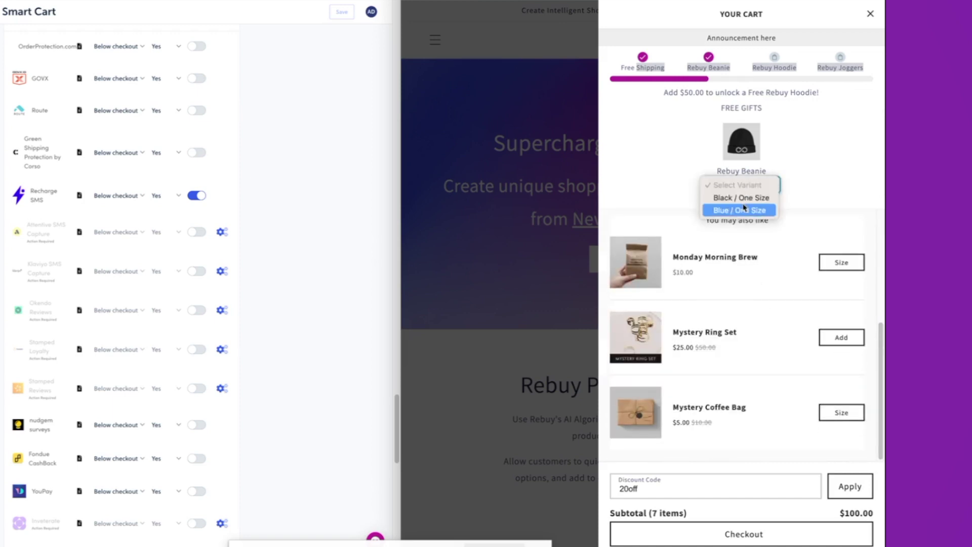
left_click(740, 210)
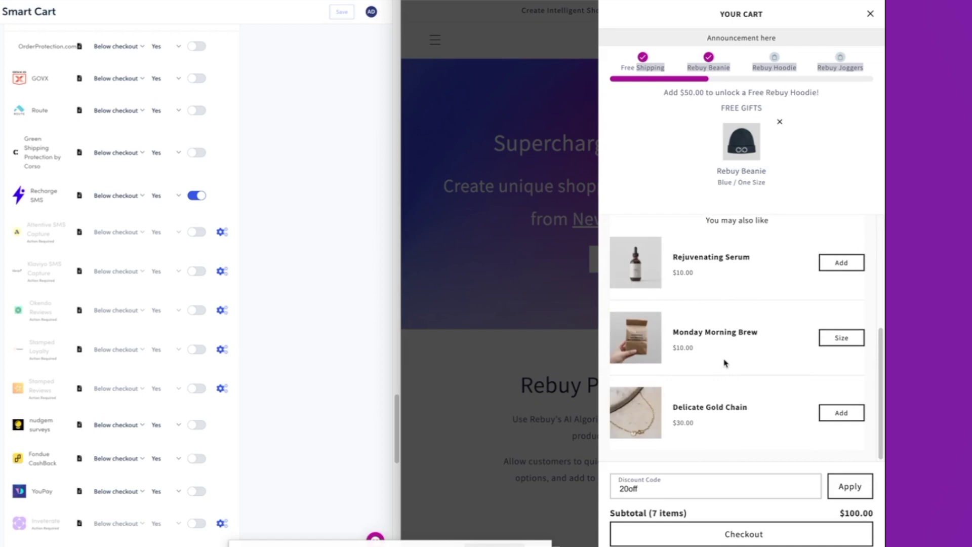
double_click(695, 490)
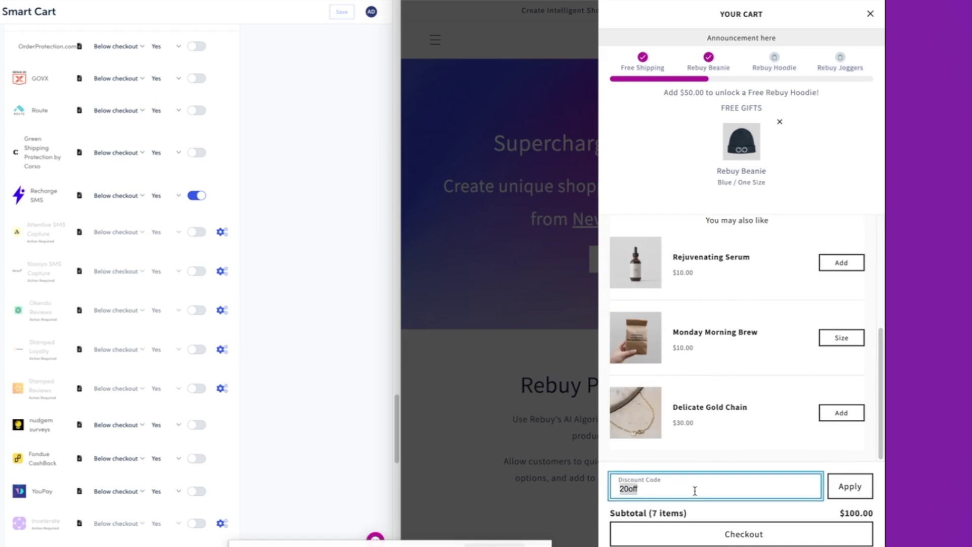
left_click(854, 489)
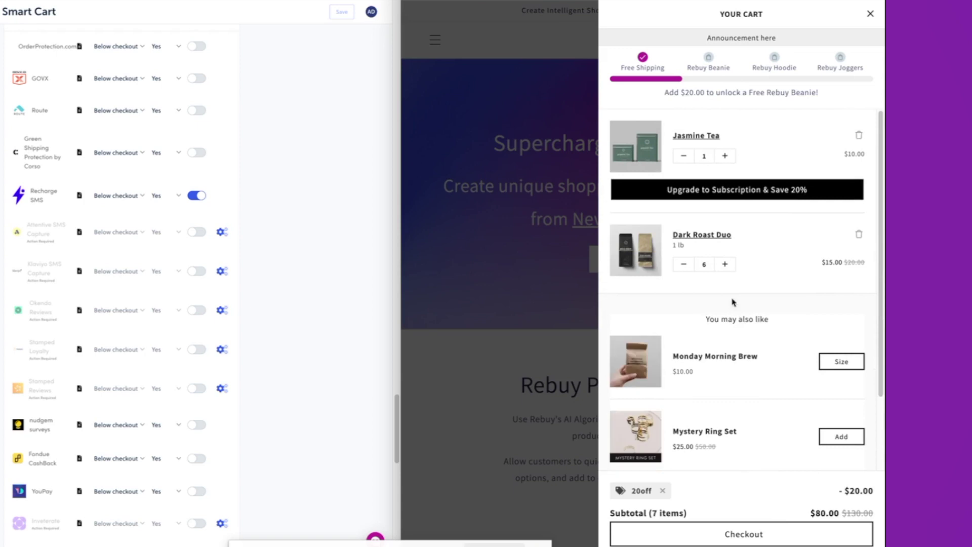
scroll(732, 354, "down", 2)
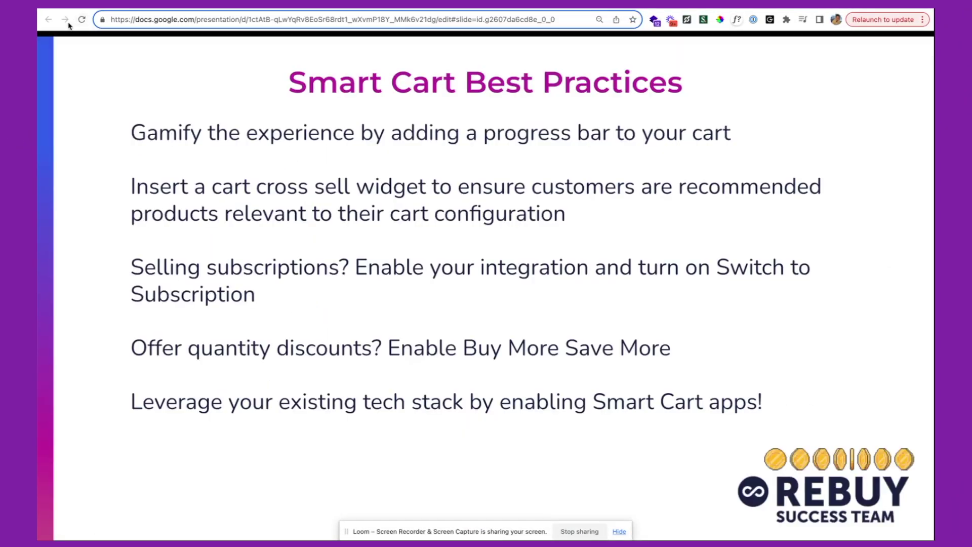
Move from the Smart Cart Best Practices slide to the closing slide with support contacts
left_click(327, 203)
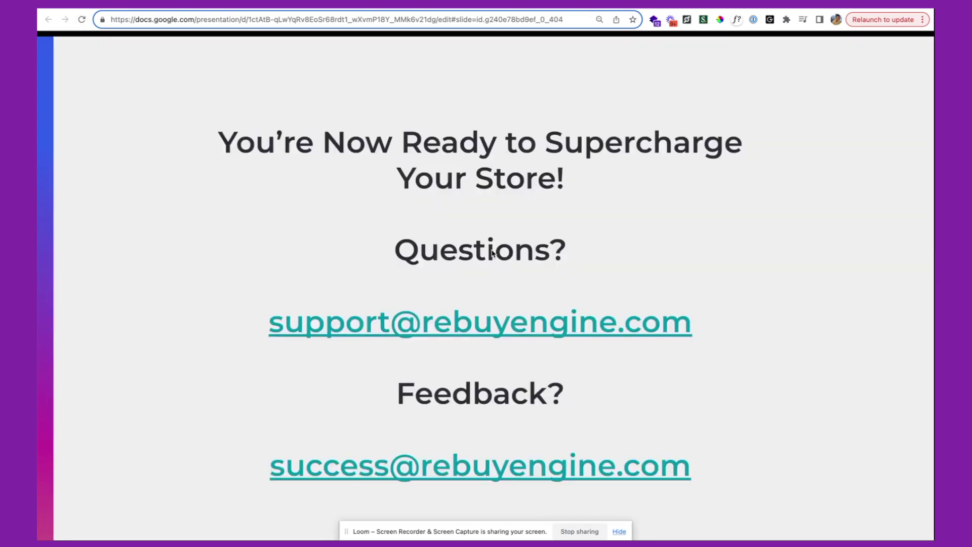